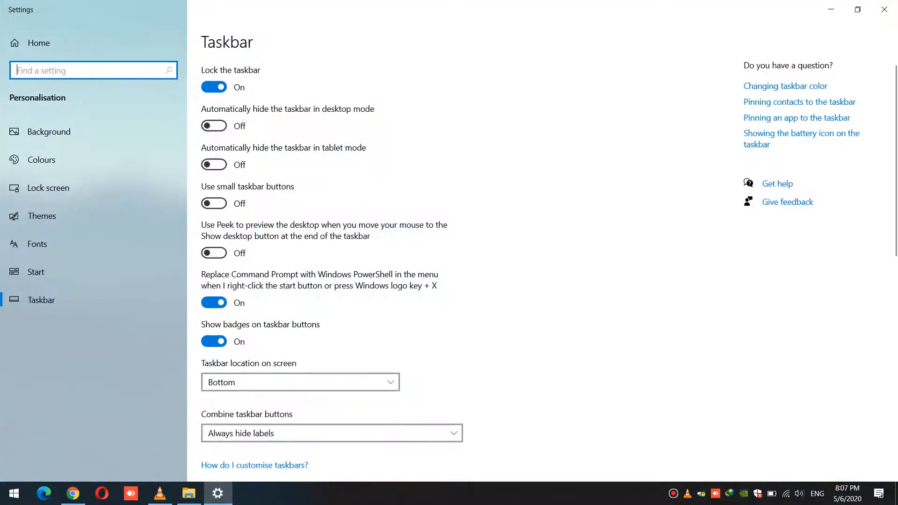
- Turn on automatic hiding of the taskbar in desktop mode and close the Settings window
{"action": "left_click", "coordinate": [214, 125]}
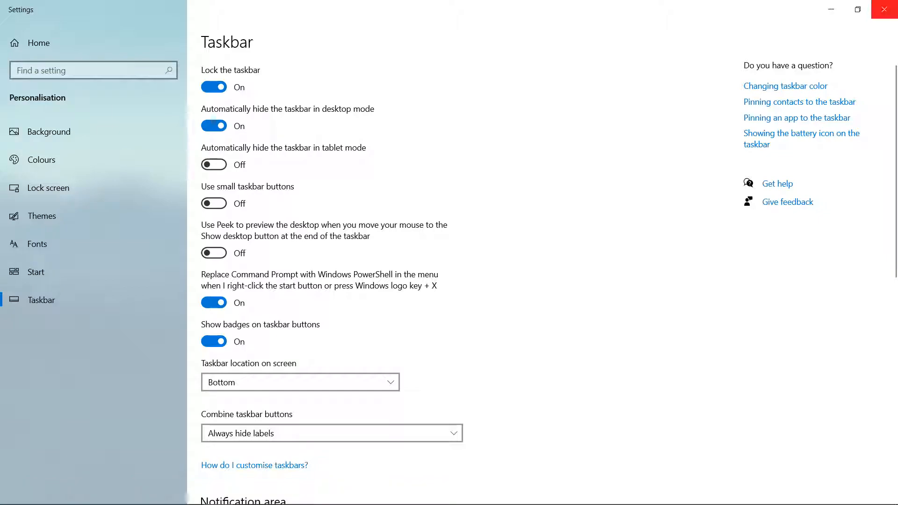
{"action": "left_click", "coordinate": [884, 10]}
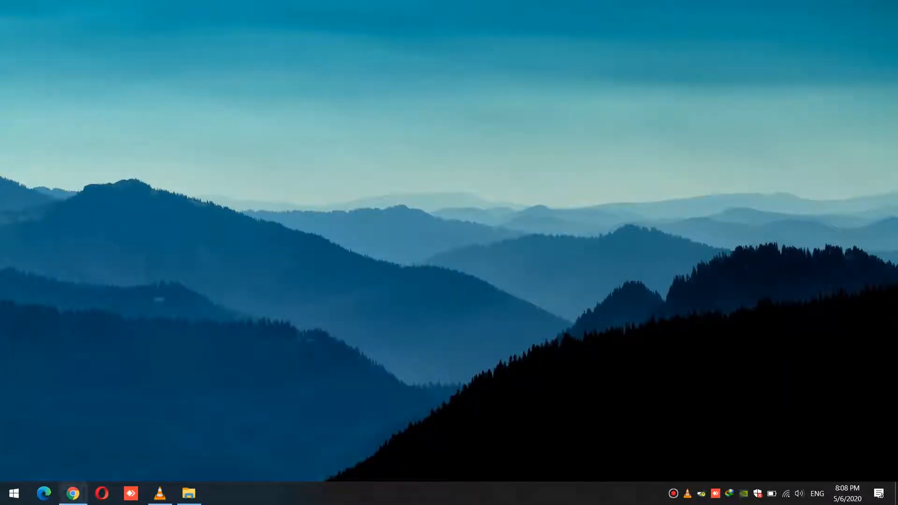
- Switch to Chrome and download the Rainmeter 4.3.1 Final Release installer to the Desktop folder
{"action": "left_click", "coordinate": [73, 494]}
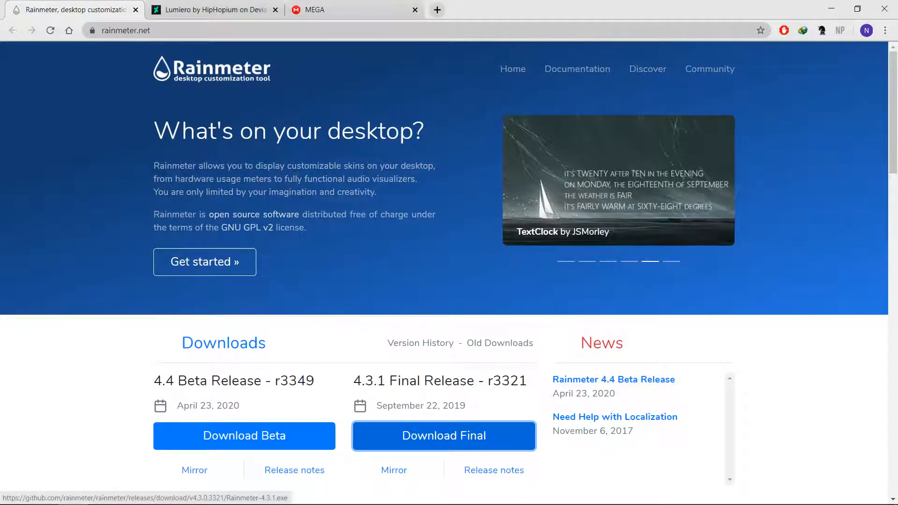
{"action": "left_click", "coordinate": [444, 436]}
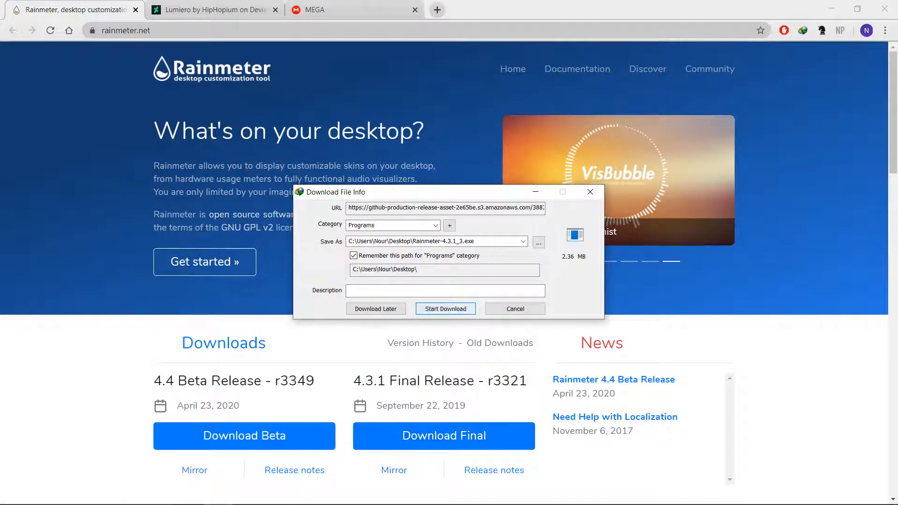
{"action": "left_click", "coordinate": [445, 308]}
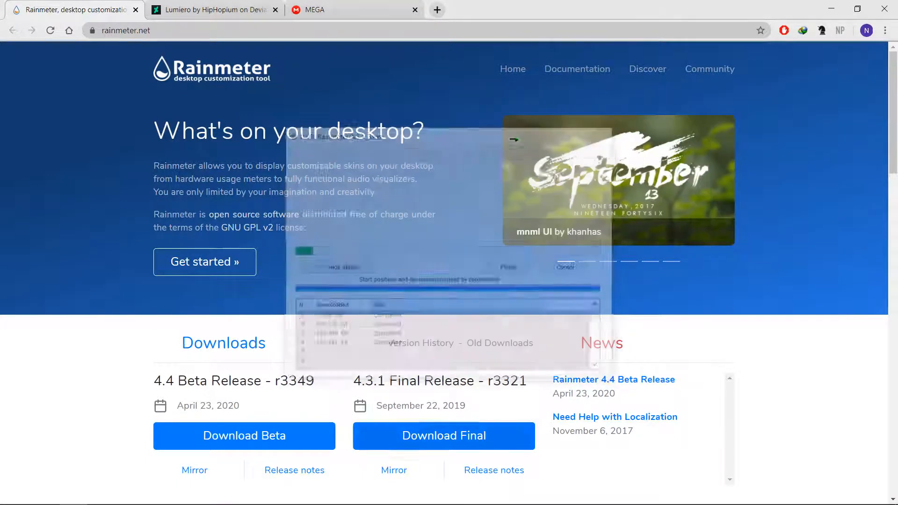
{"action": "left_click", "coordinate": [831, 9]}
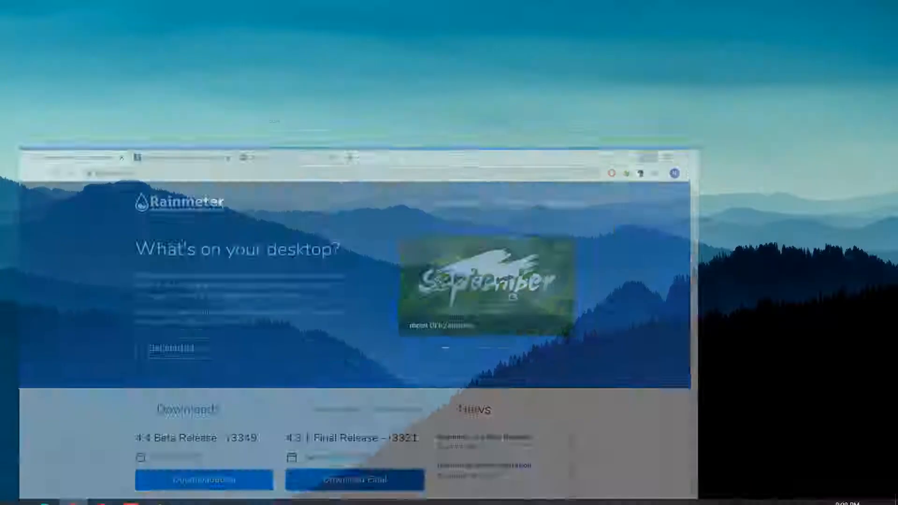
- Run the Rainmeter-4.3.1_3 installer from the Desktop folder in English as a standard 64-bit installation and launch Rainmeter on completion
{"action": "left_click", "coordinate": [189, 493]}
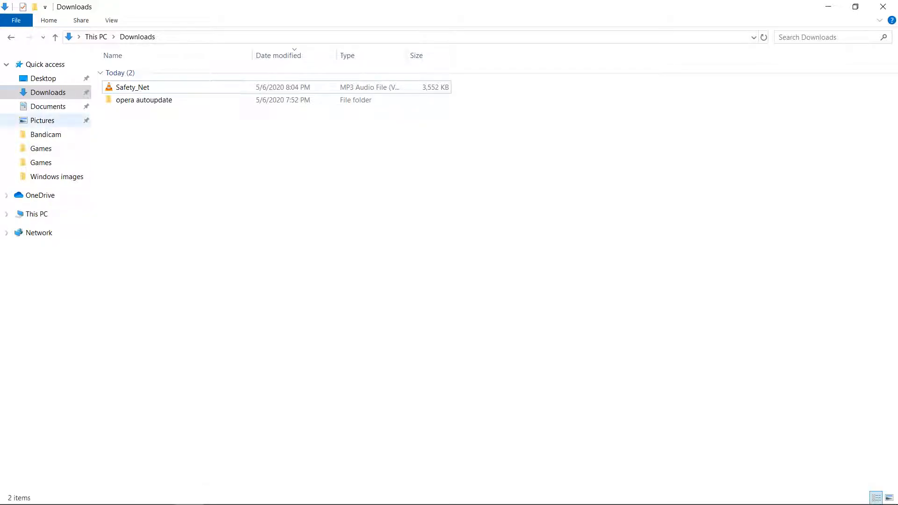
{"action": "left_click", "coordinate": [44, 78]}
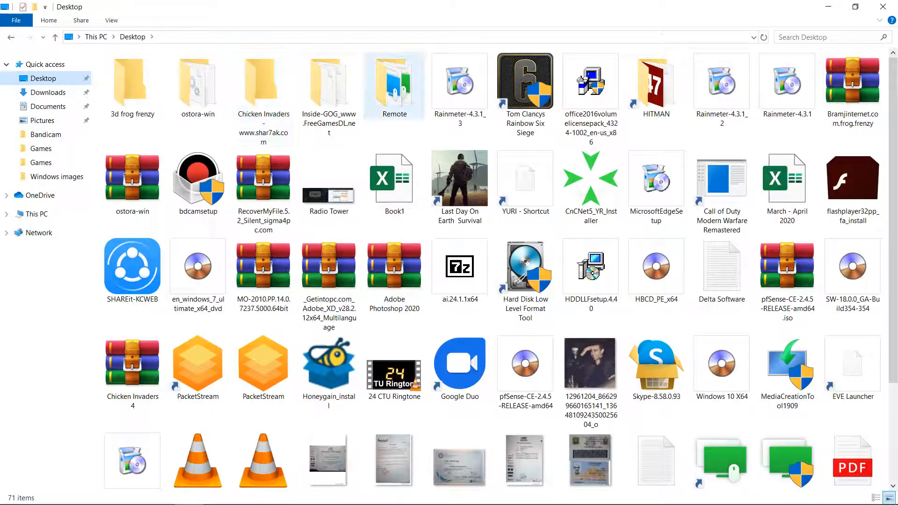
{"action": "double_click", "coordinate": [460, 89]}
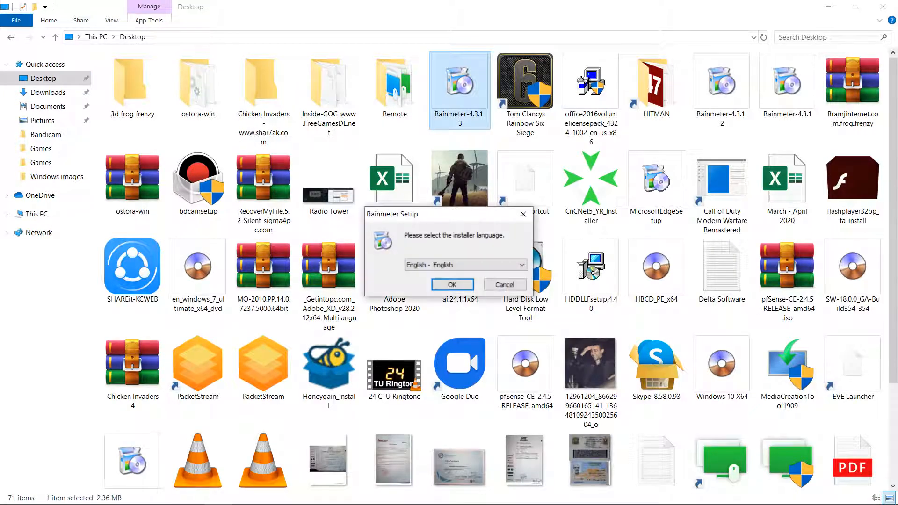
{"action": "key", "text": "Return"}
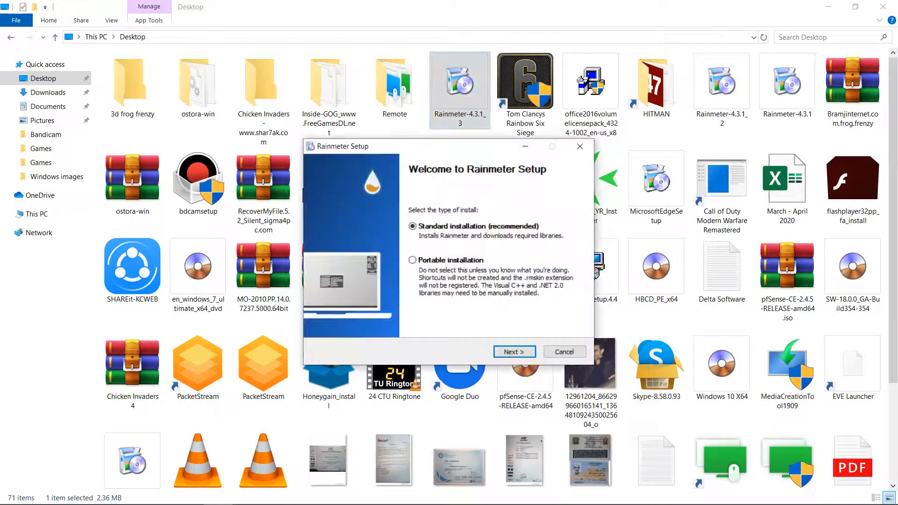
{"action": "key", "text": "Return"}
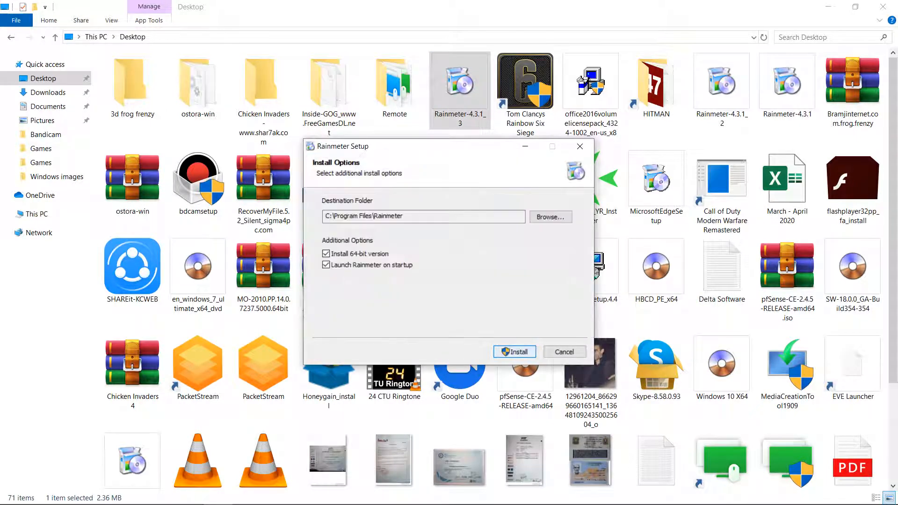
{"action": "key", "text": "Return"}
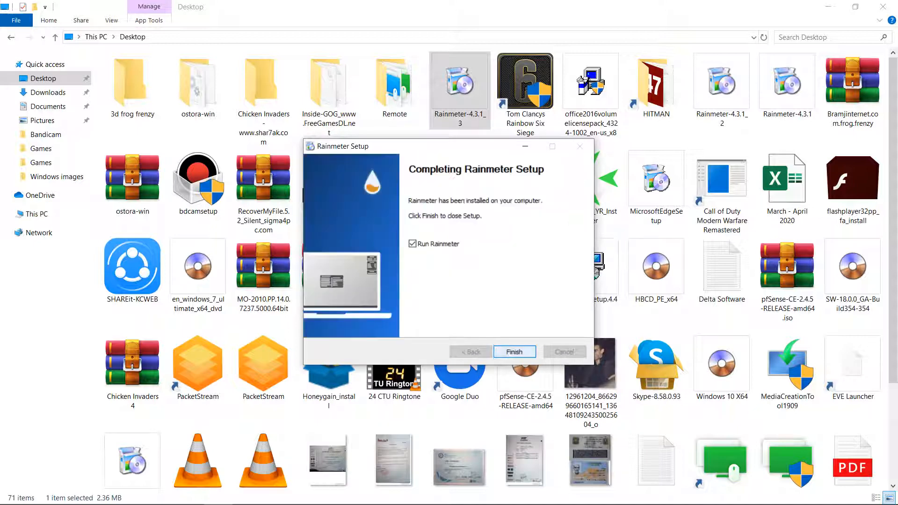
{"action": "key", "text": "Return"}
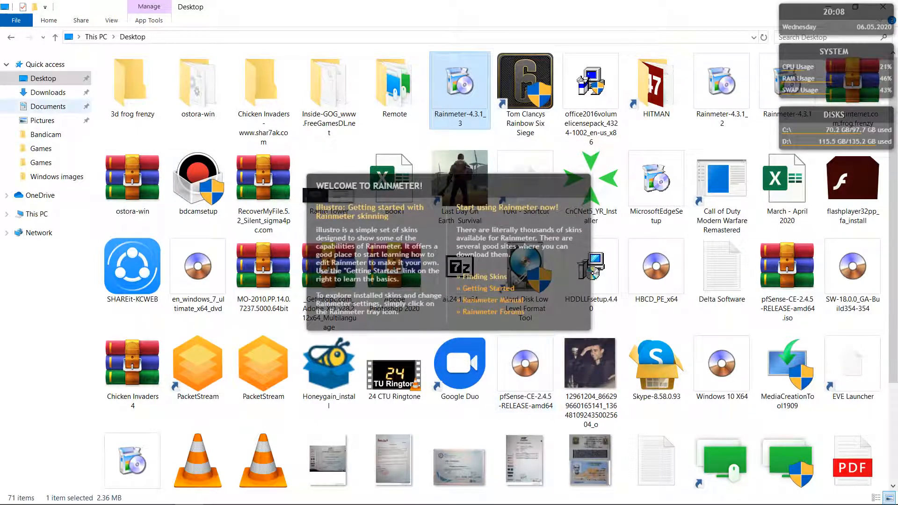
- Clear the desktop of the default illustro skins by unloading Welcome, Clock, System and Disk
{"action": "left_click", "coordinate": [48, 93]}
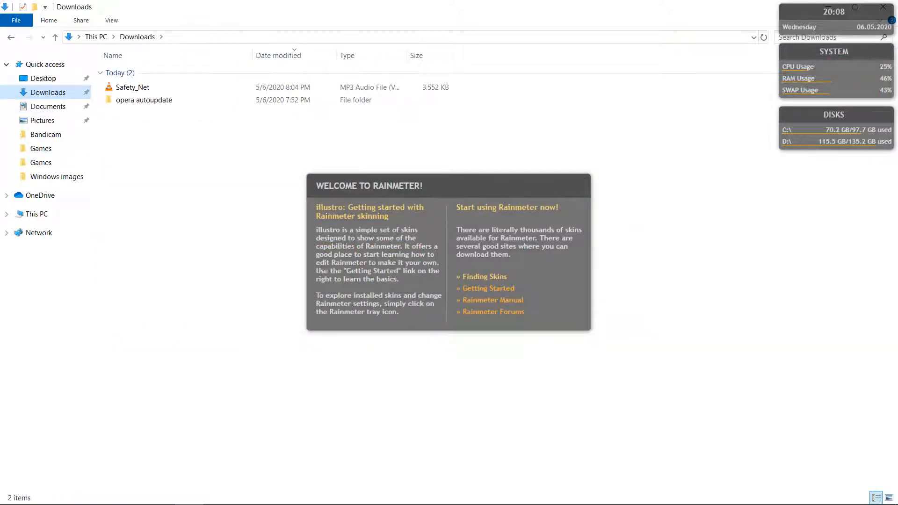
{"action": "left_click", "coordinate": [828, 7]}
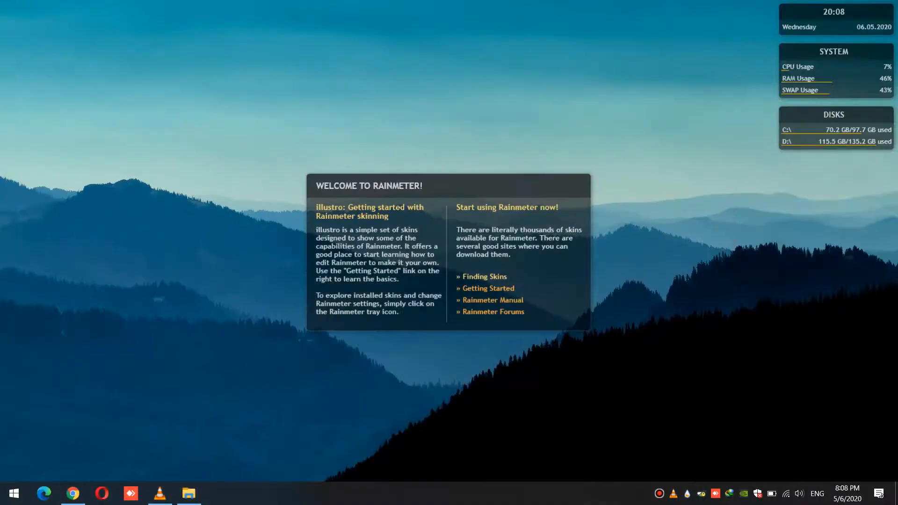
{"action": "right_click", "coordinate": [534, 187]}
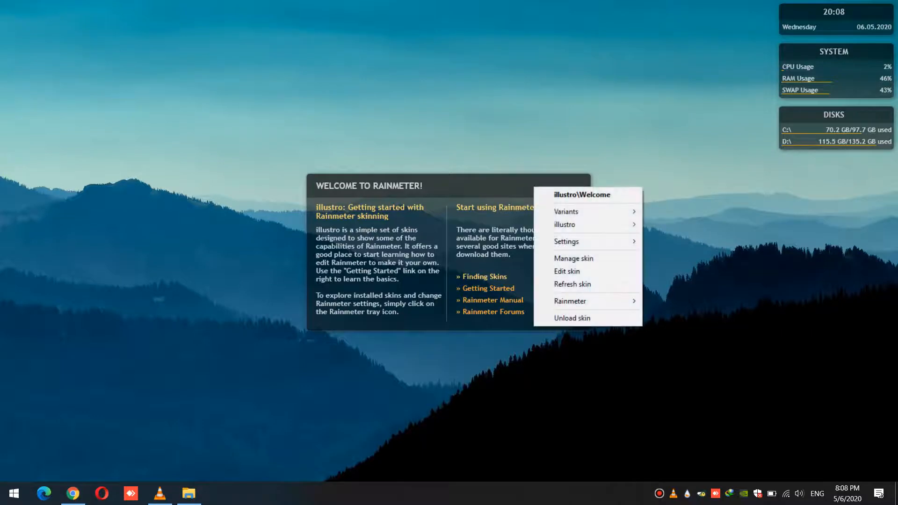
{"action": "left_click", "coordinate": [572, 318]}
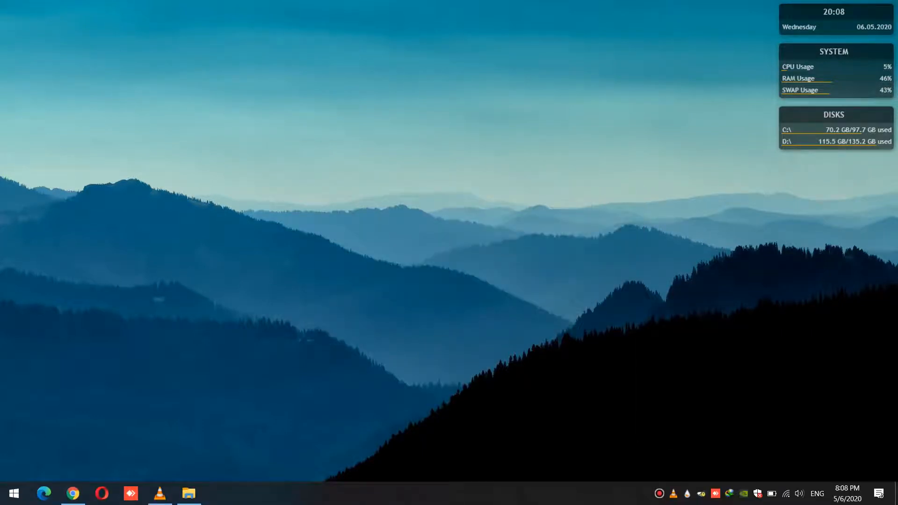
{"action": "right_click", "coordinate": [804, 21]}
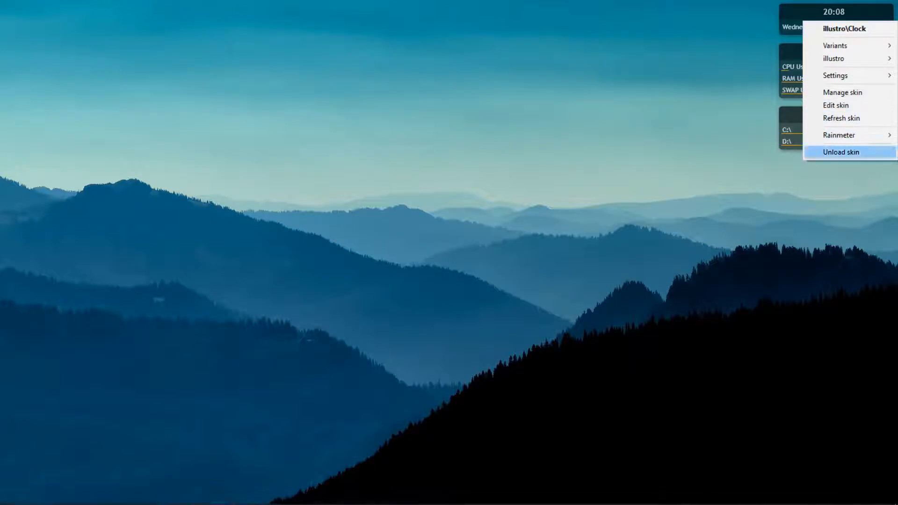
{"action": "left_click", "coordinate": [840, 152]}
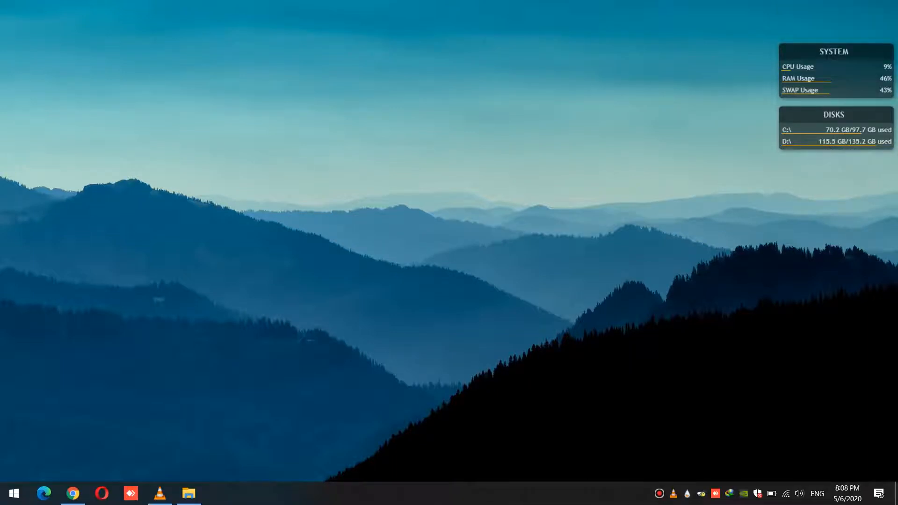
{"action": "right_click", "coordinate": [795, 74]}
{"action": "left_click", "coordinate": [835, 206]}
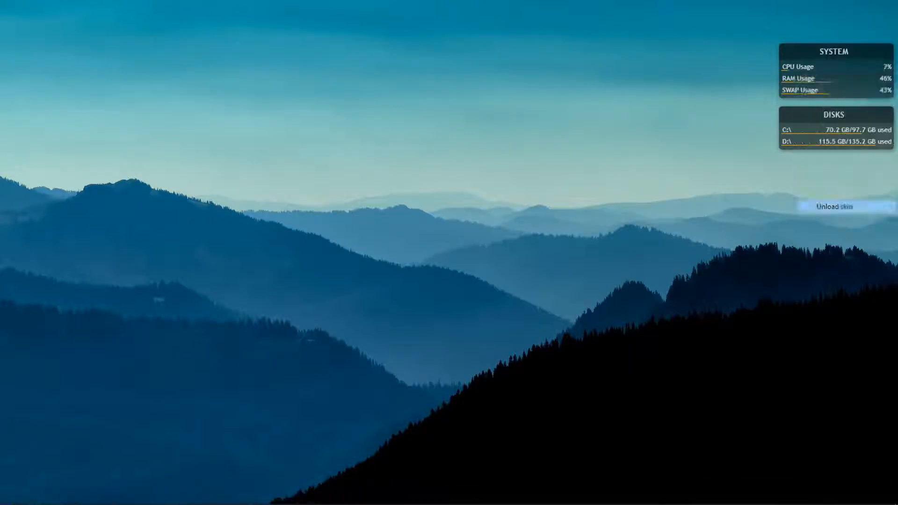
{"action": "right_click", "coordinate": [807, 135]}
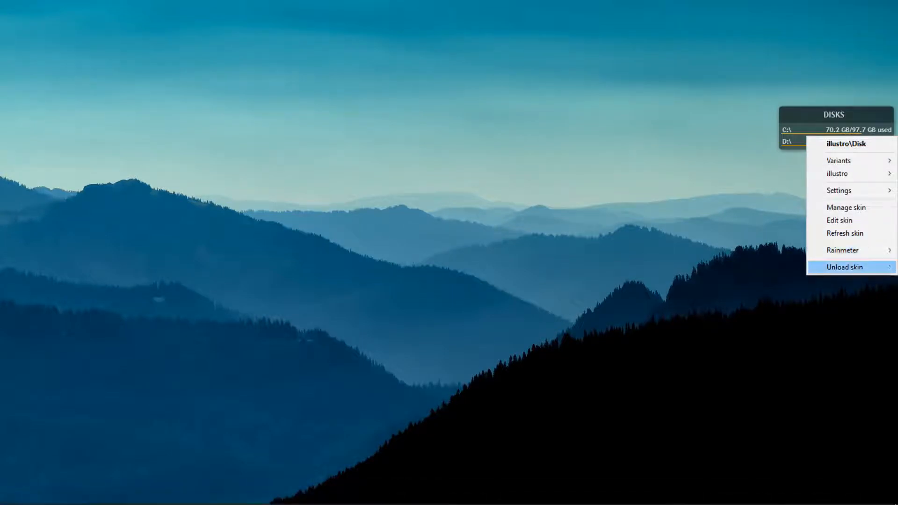
{"action": "left_click", "coordinate": [844, 267]}
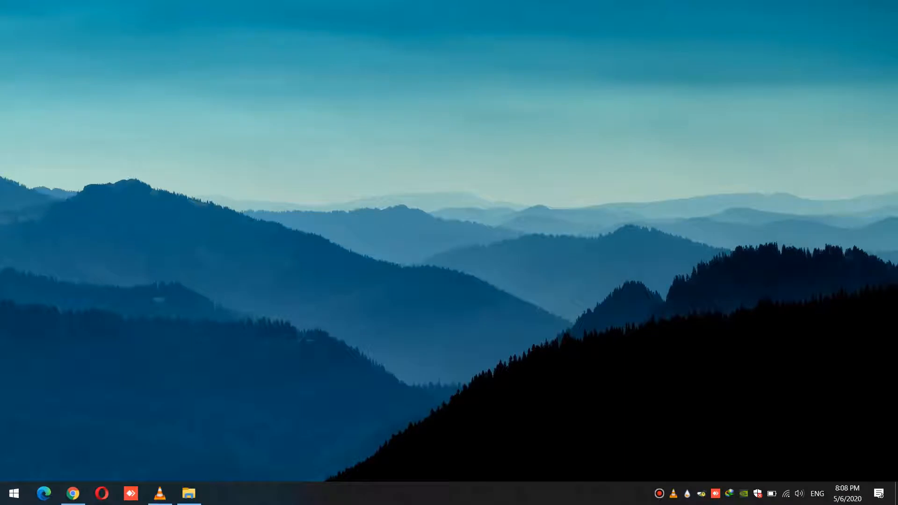
- Return to Chrome and download the Lumiero skin package from its DeviantArt page, reloading the page if the download fails
{"action": "left_click", "coordinate": [73, 493]}
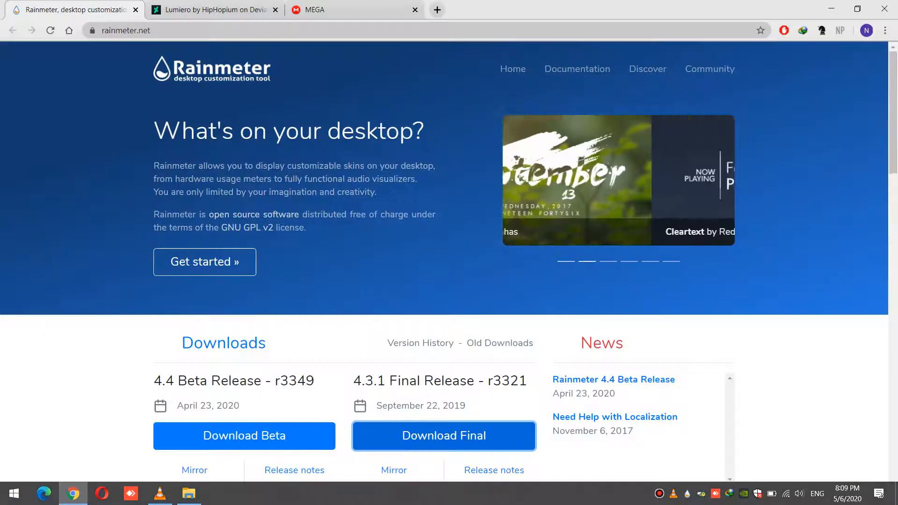
{"action": "left_click", "coordinate": [215, 10]}
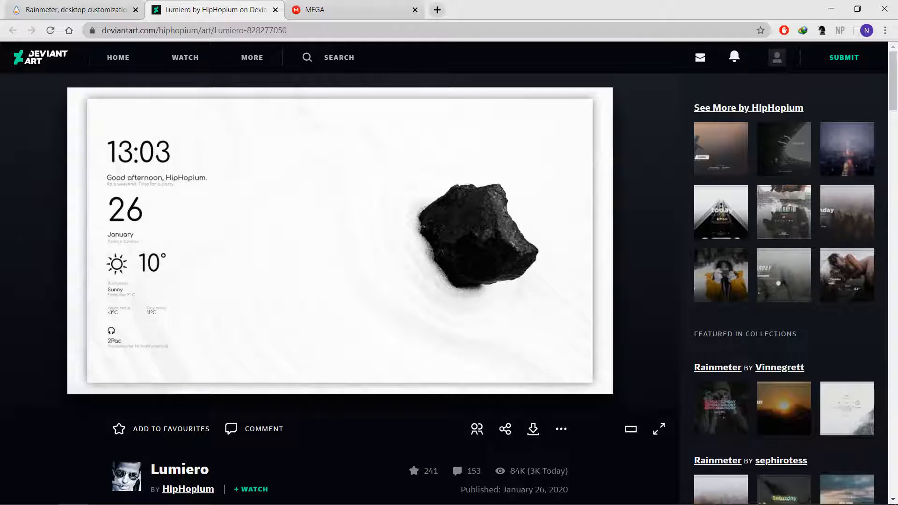
{"action": "left_click", "coordinate": [533, 429]}
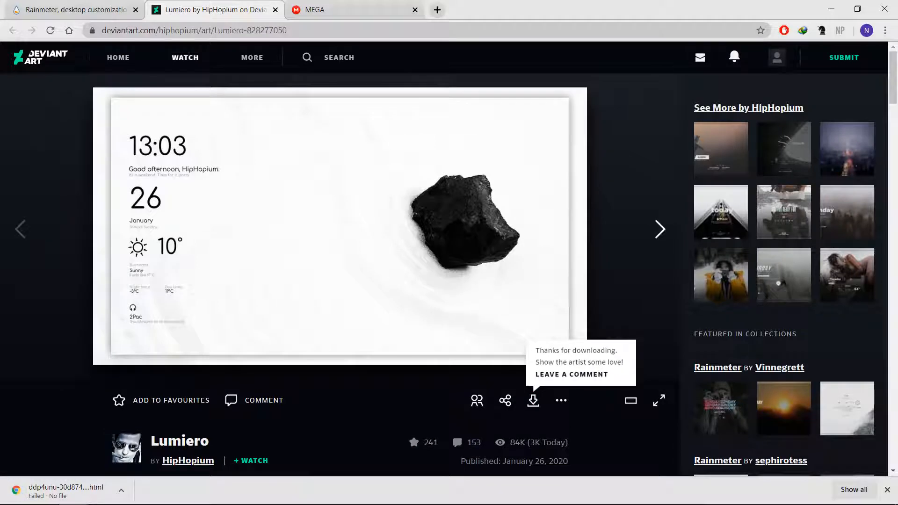
{"action": "left_click", "coordinate": [50, 31]}
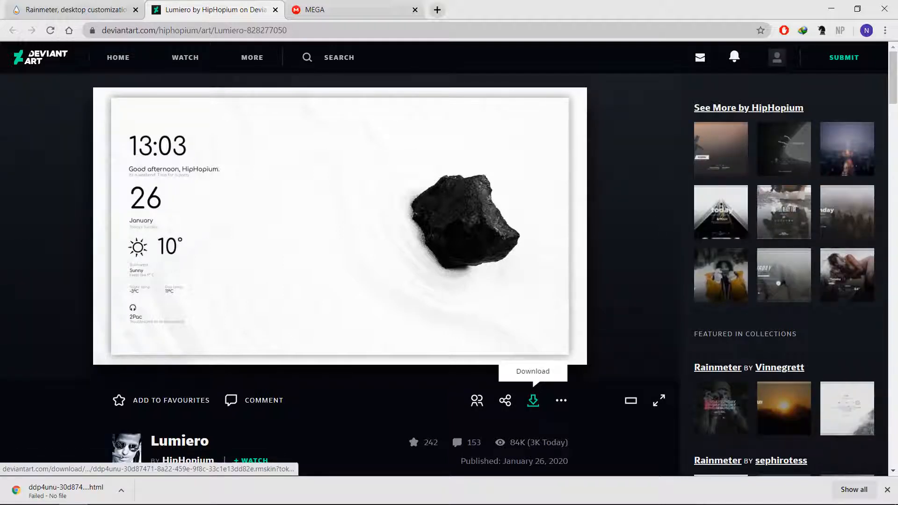
{"action": "left_click", "coordinate": [533, 401]}
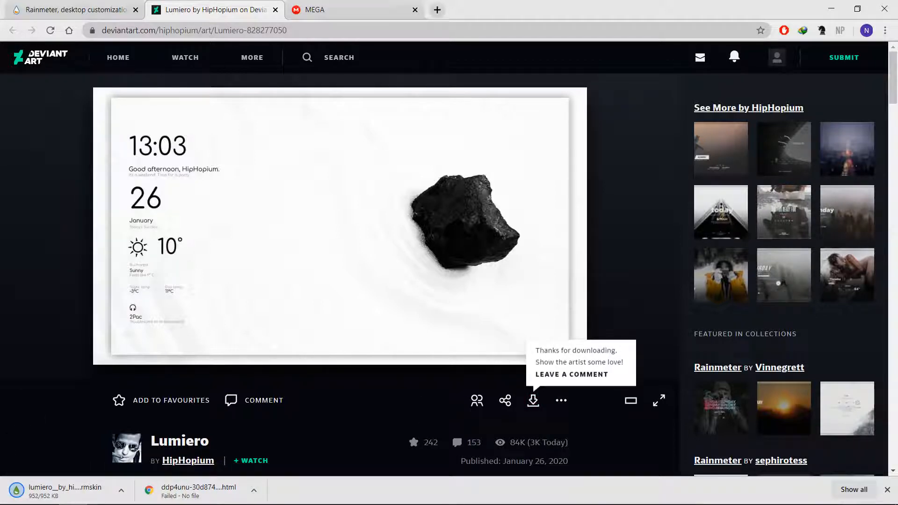
- Open the downloaded Lumiero package and install its skin and layout without applying the included layout
{"action": "left_click", "coordinate": [121, 490]}
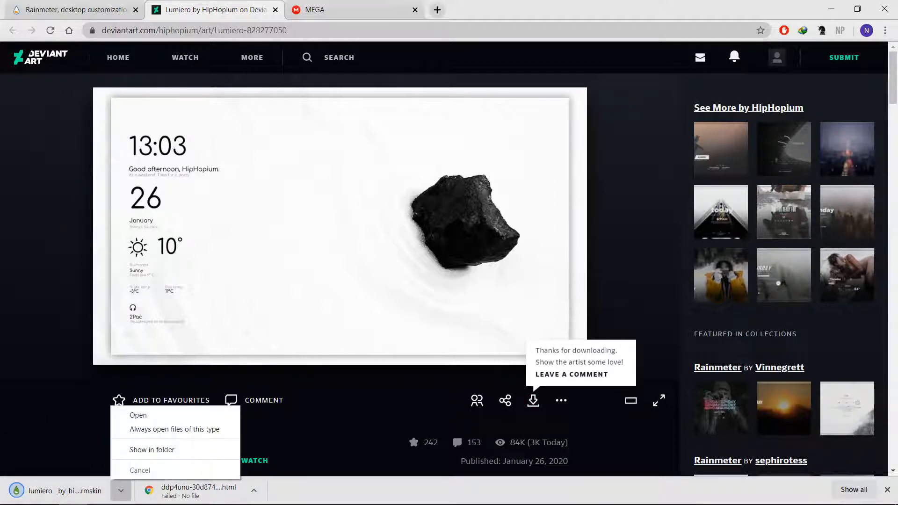
{"action": "left_click", "coordinate": [138, 415]}
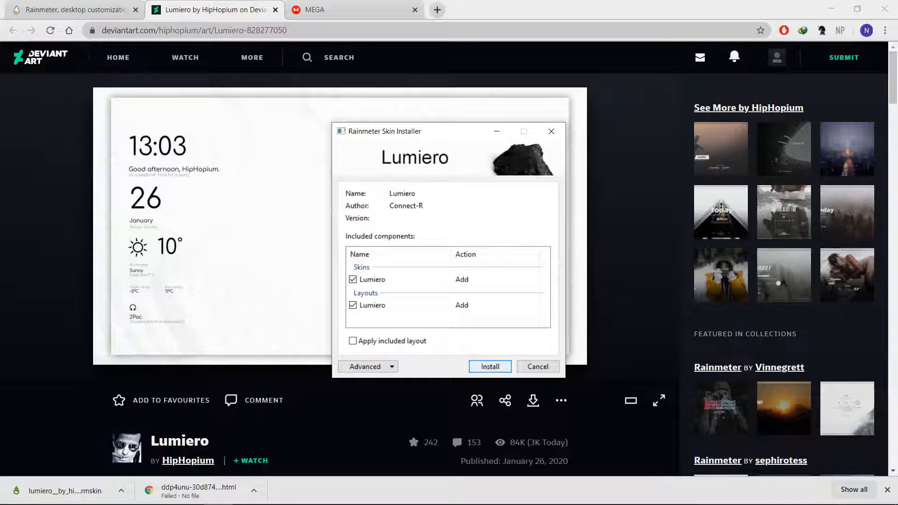
{"action": "key", "text": "Return"}
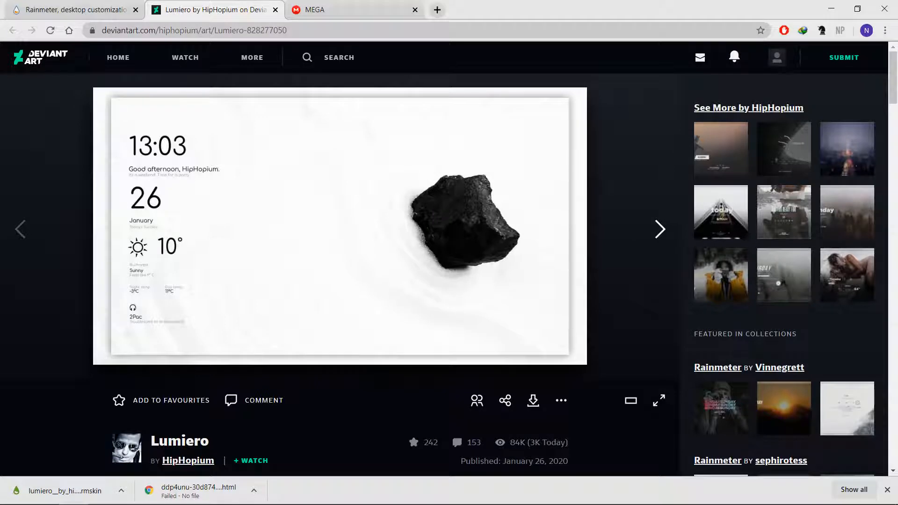
- Download the Blue Mountain theme folder ZIP archive from the MEGA page and minimize the browser
{"action": "left_click", "coordinate": [350, 10]}
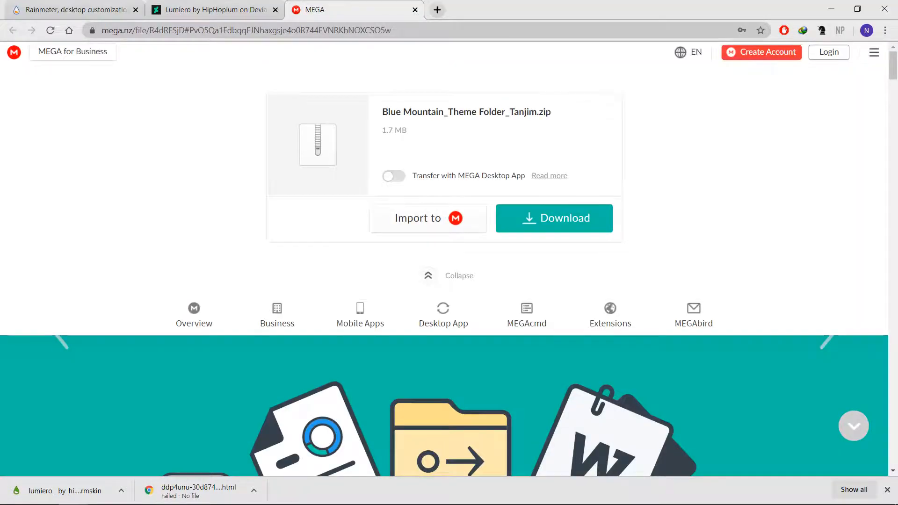
{"action": "left_click", "coordinate": [554, 218]}
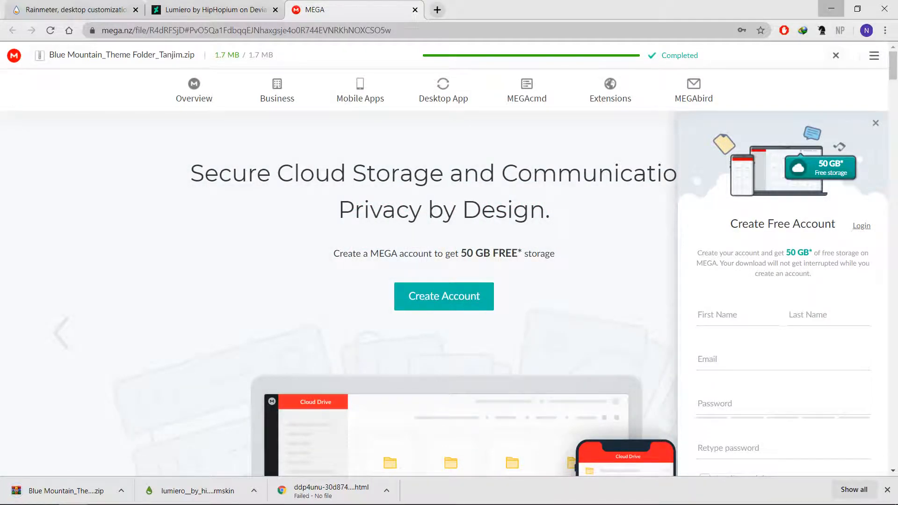
{"action": "left_click", "coordinate": [830, 8]}
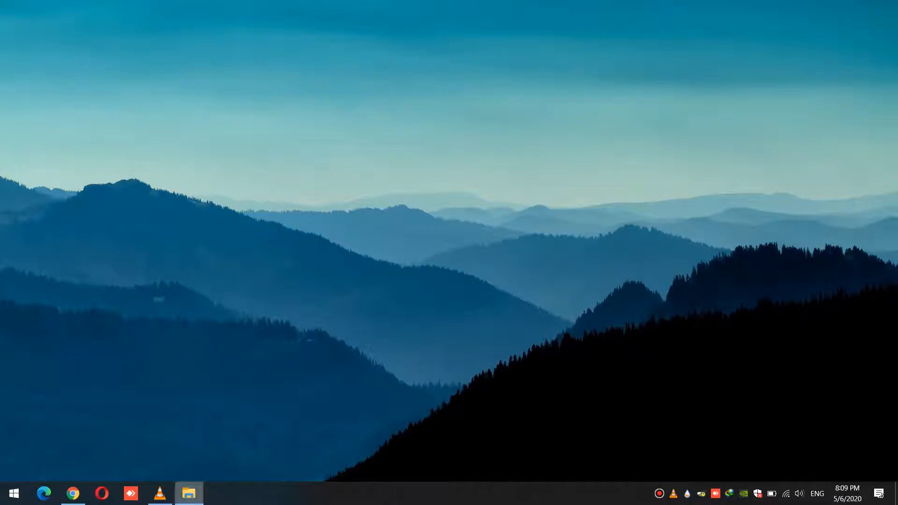
- Switch to File Explorer and extract the Blue Mountain theme ZIP archive directly into the Downloads folder
{"action": "left_click", "coordinate": [188, 493]}
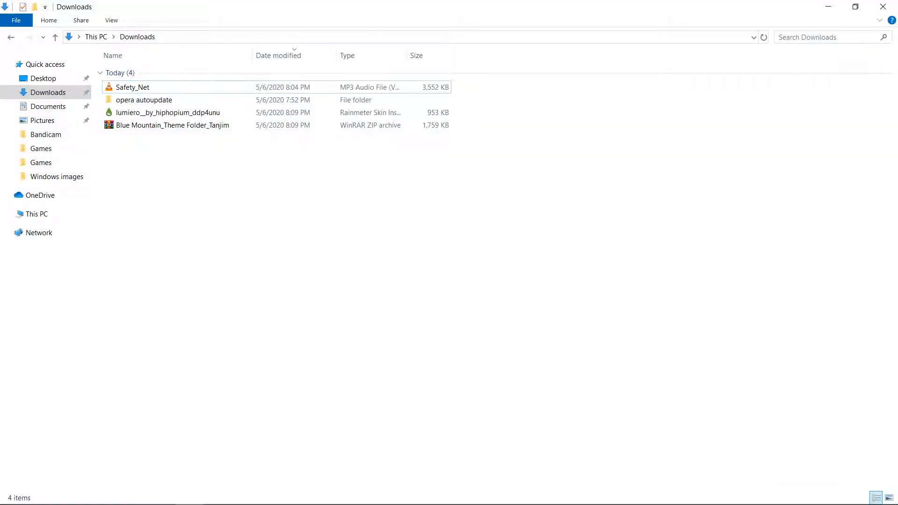
{"action": "right_click", "coordinate": [185, 130]}
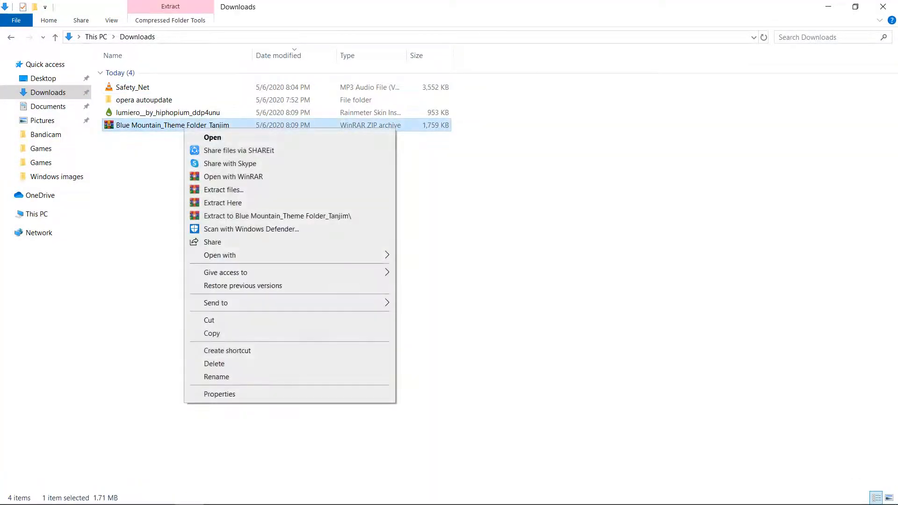
{"action": "left_click", "coordinate": [222, 202]}
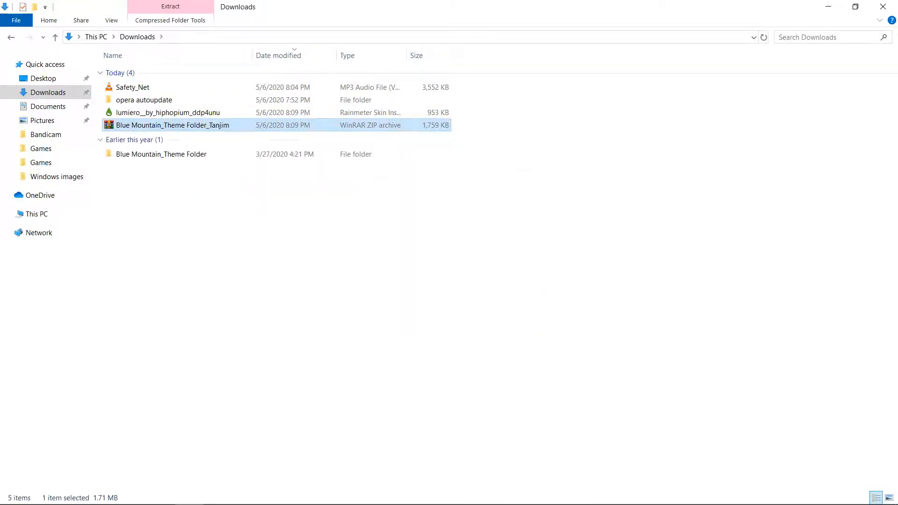
- Set the mountains-3840x2160 image from the extracted Blue Mountain_Theme Folder as the desktop background
{"action": "double_click", "coordinate": [161, 154]}
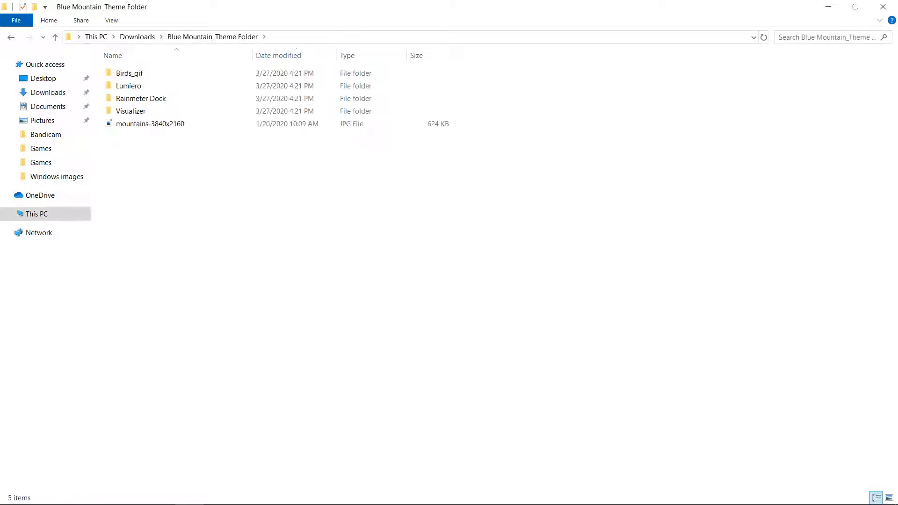
{"action": "left_click", "coordinate": [162, 124]}
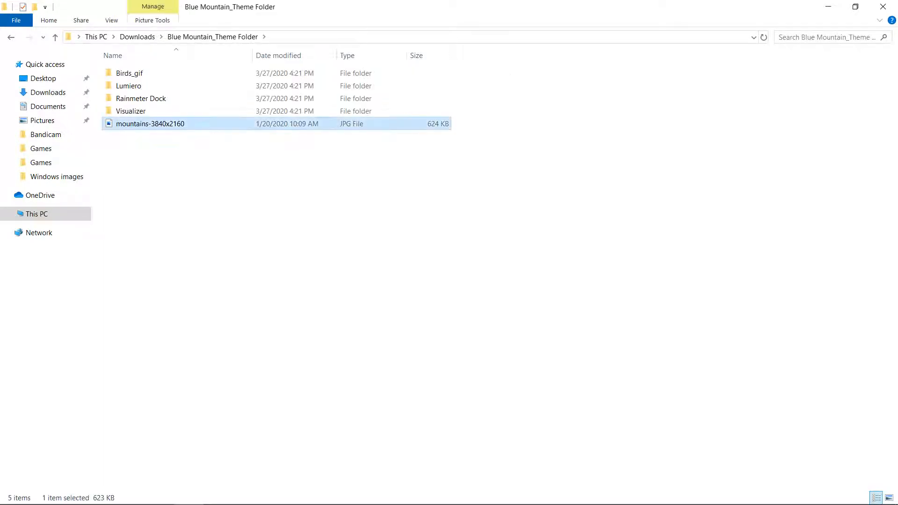
{"action": "right_click", "coordinate": [181, 124]}
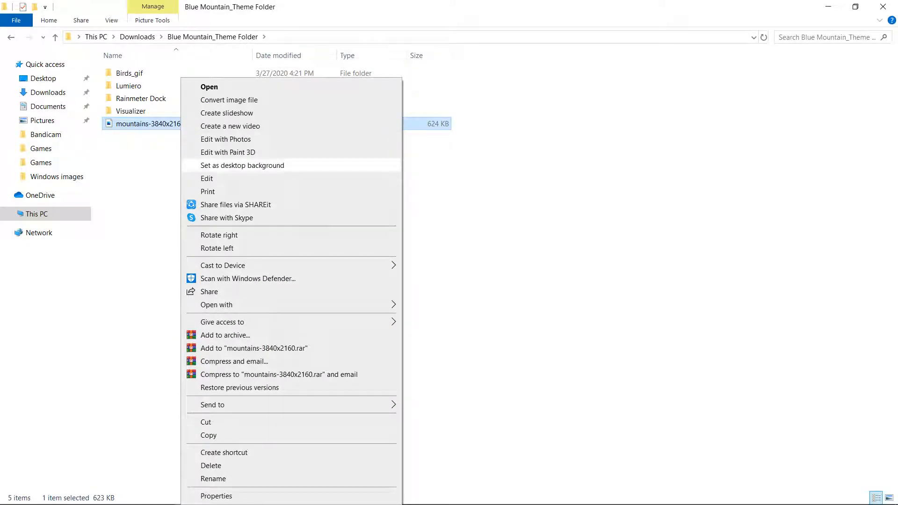
{"action": "left_click", "coordinate": [248, 166]}
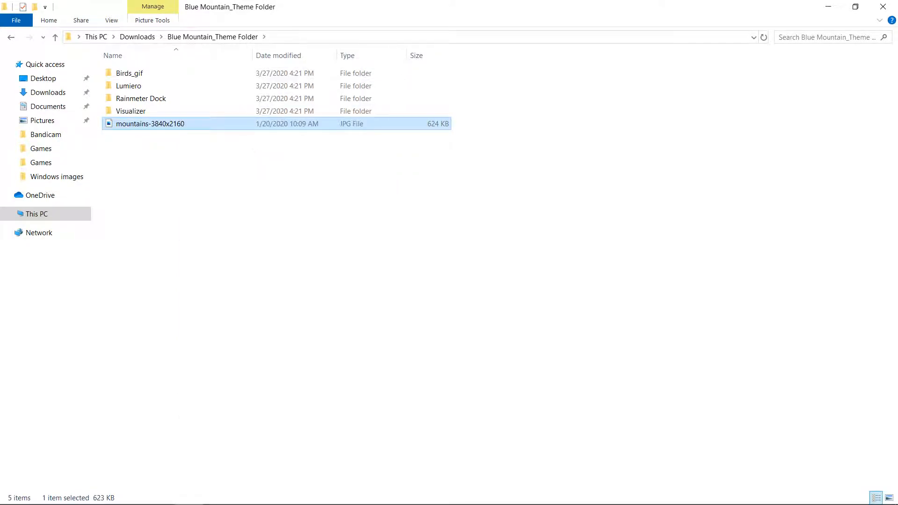
- Copy the Birds_gif, Lumiero, Rainmeter Dock and Visualizer folders from the Blue Mountain theme folder
{"action": "left_click", "coordinate": [159, 73]}
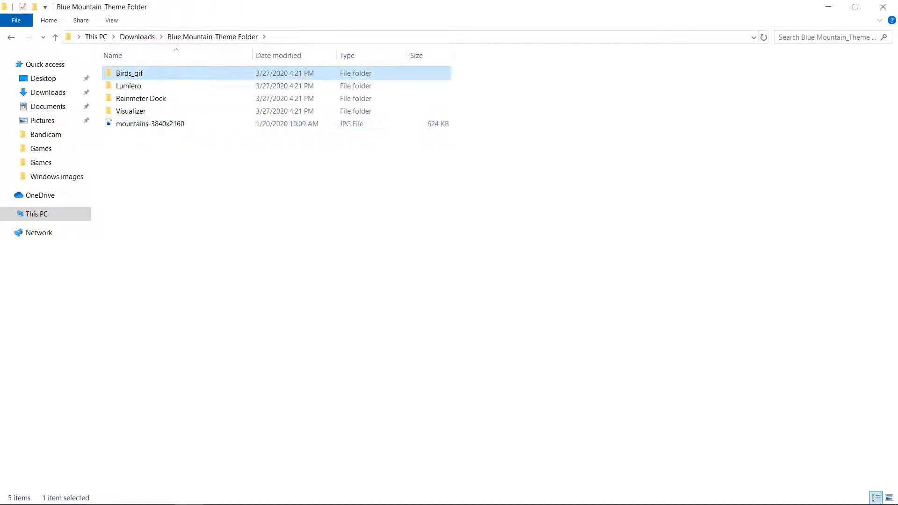
{"action": "left_click", "coordinate": [173, 85], "text": "ctrl"}
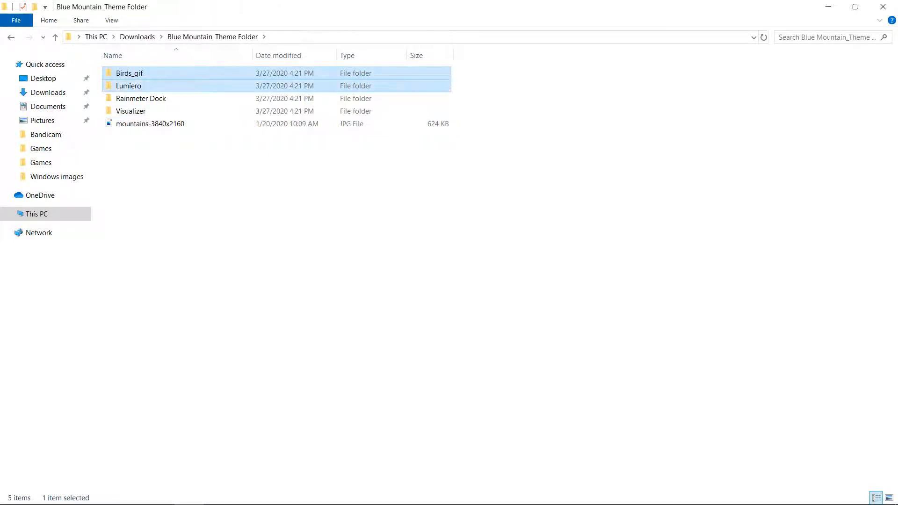
{"action": "left_click", "coordinate": [168, 99], "text": "ctrl"}
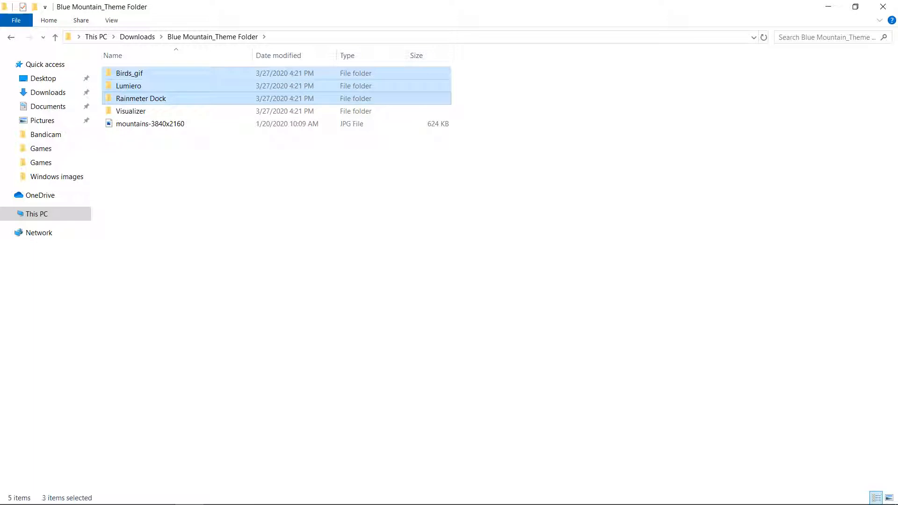
{"action": "left_click", "coordinate": [170, 109], "text": "ctrl"}
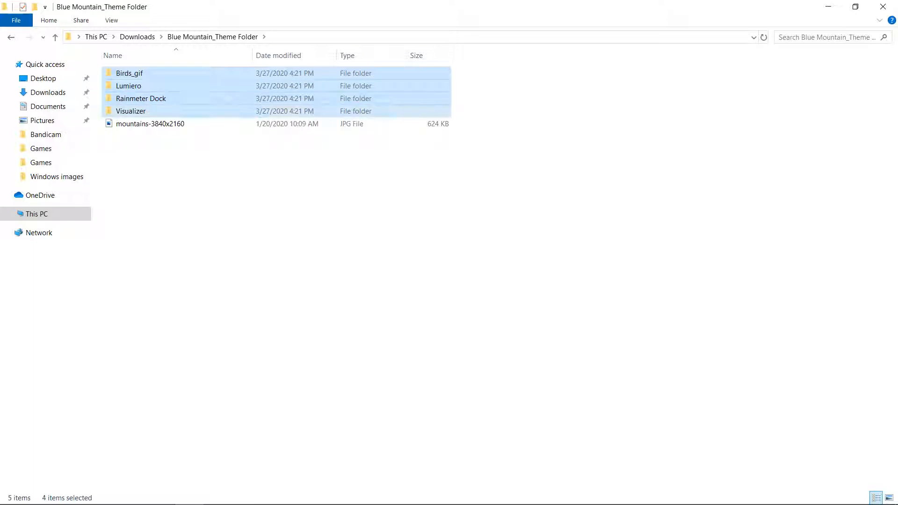
{"action": "right_click", "coordinate": [170, 109]}
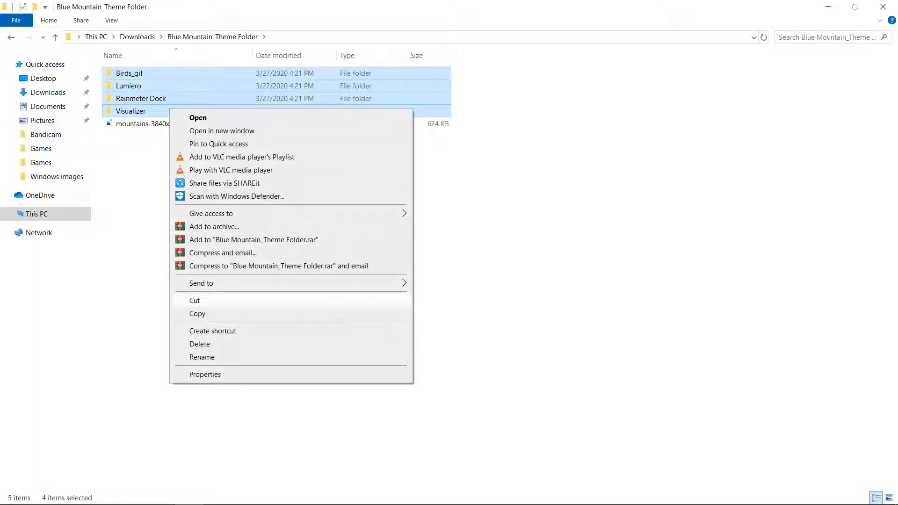
{"action": "left_click", "coordinate": [197, 313]}
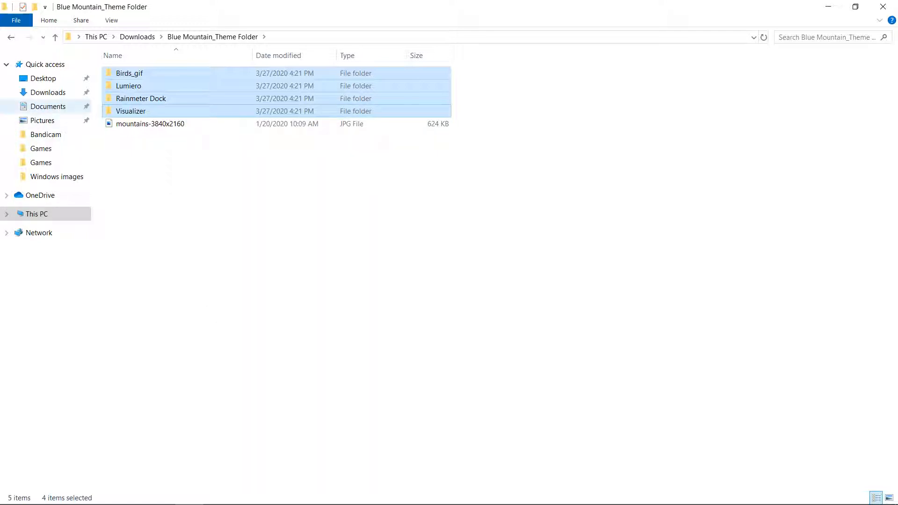
- Paste the copied folders into Documents > Rainmeter > Skins, replacing the files with the same names, and close File Explorer
{"action": "left_click", "coordinate": [47, 106]}
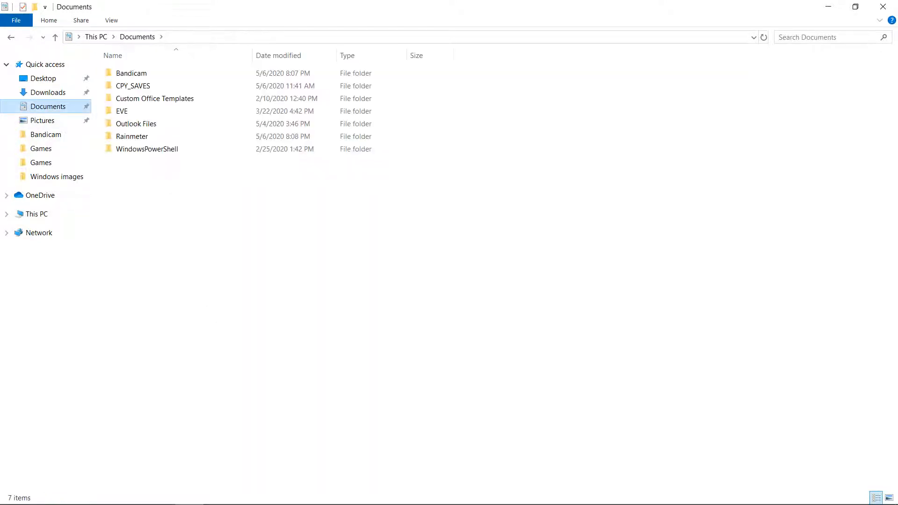
{"action": "double_click", "coordinate": [132, 136]}
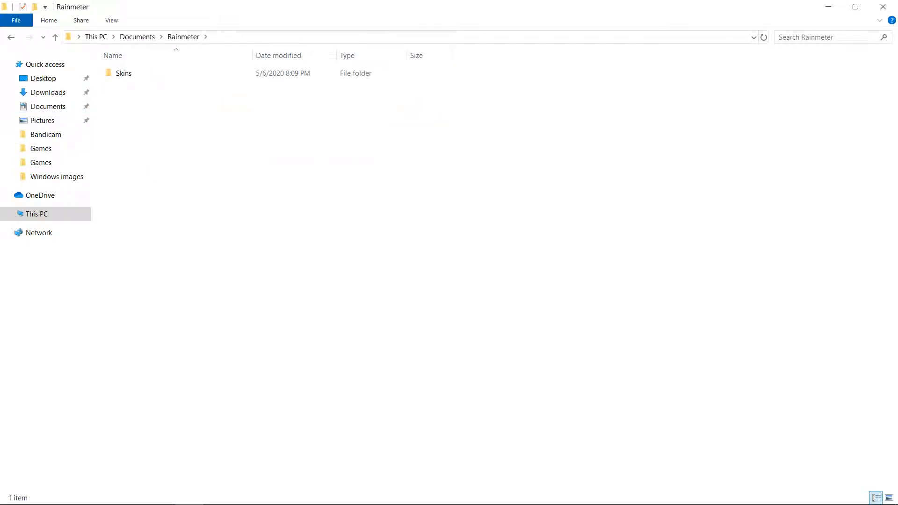
{"action": "double_click", "coordinate": [124, 73]}
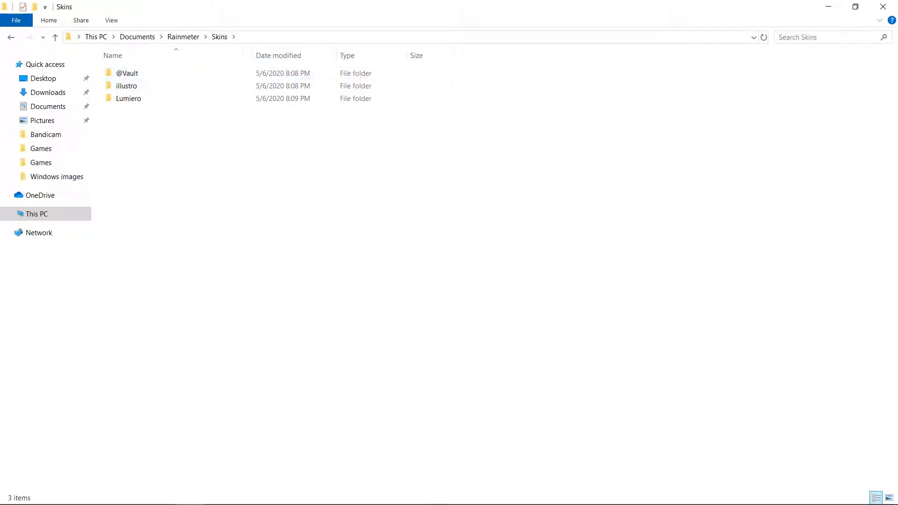
{"action": "right_click", "coordinate": [212, 145]}
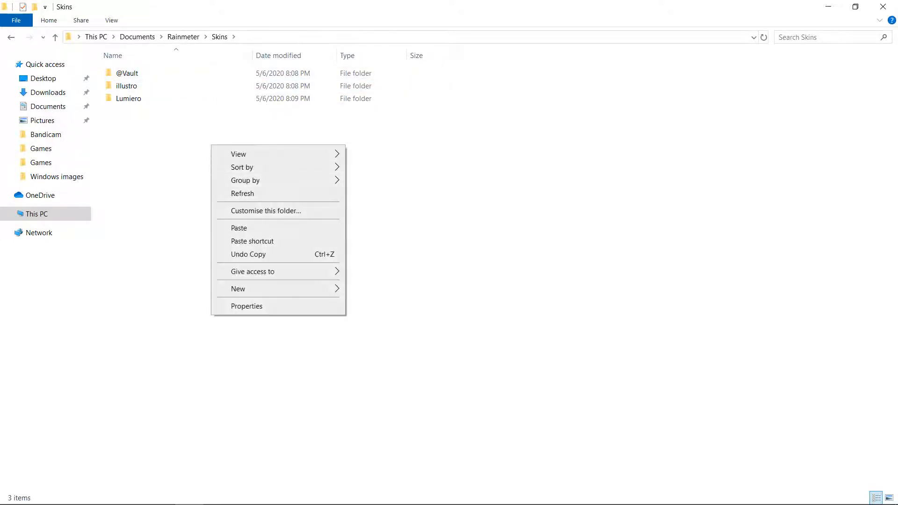
{"action": "left_click", "coordinate": [239, 228]}
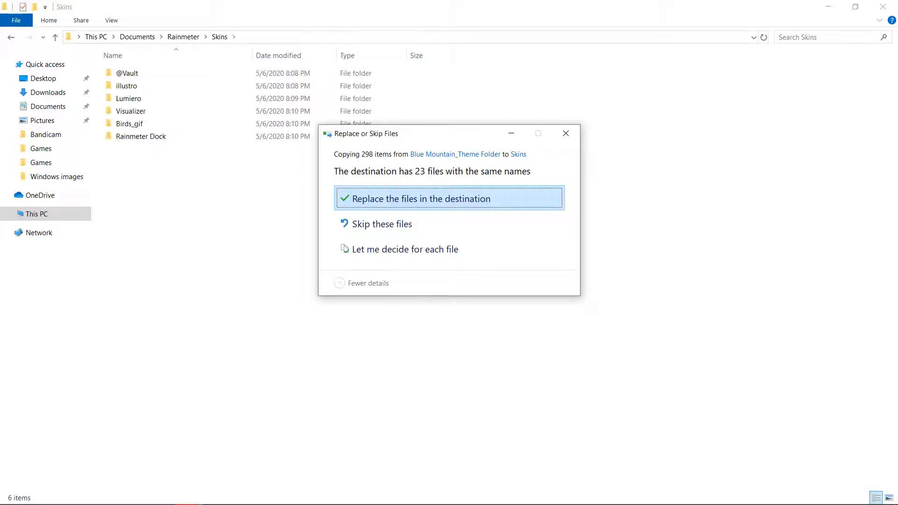
{"action": "left_click", "coordinate": [449, 199]}
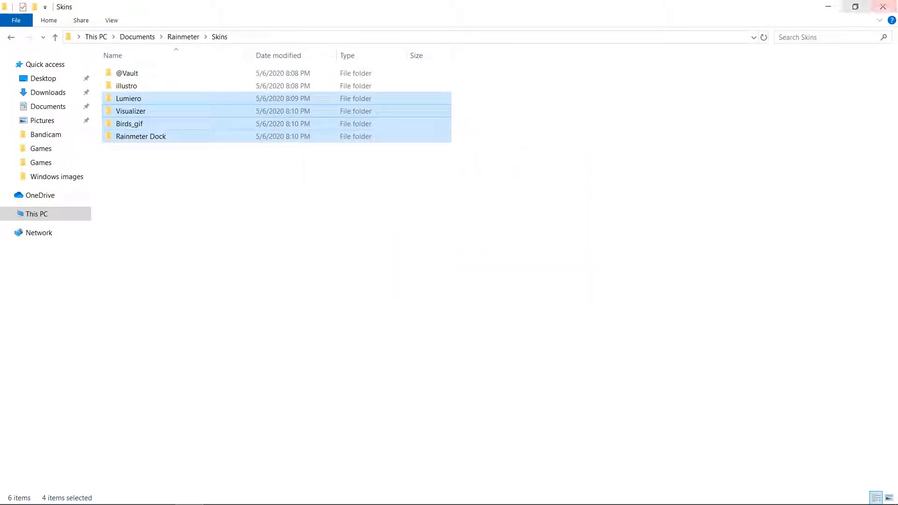
{"action": "left_click", "coordinate": [883, 6]}
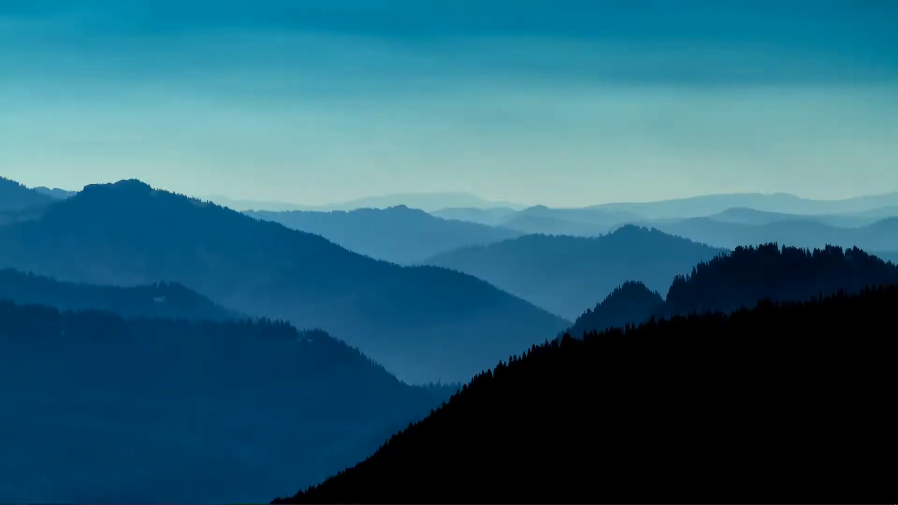
- Open the Rainmeter manager and refresh all skins so the list includes the copied folders
{"action": "mouse_move", "coordinate": [674, 503]}
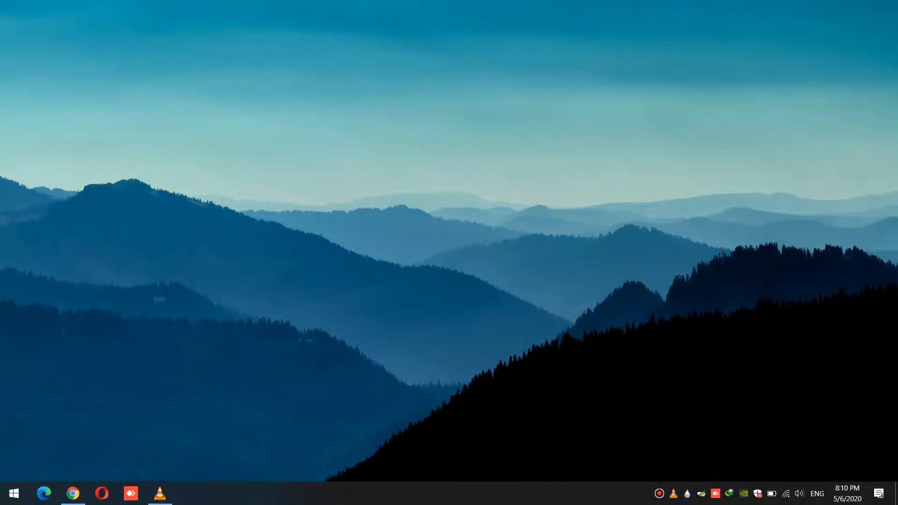
{"action": "left_click", "coordinate": [687, 493]}
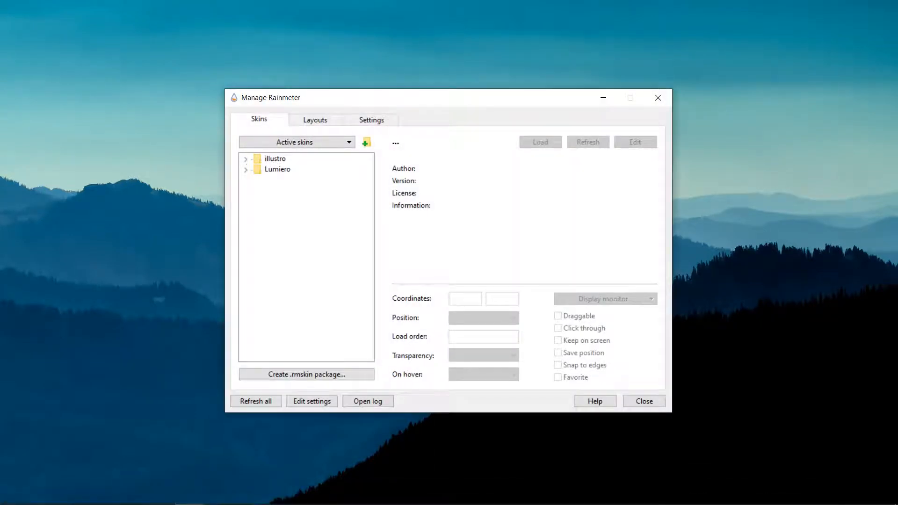
{"action": "left_click", "coordinate": [256, 401]}
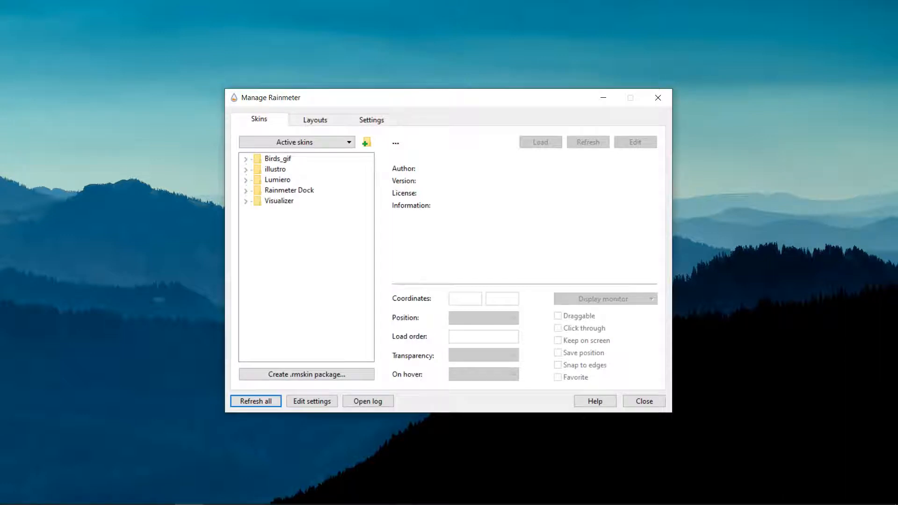
- Load the Lumiero Date.ini skin and set its position to On desktop
{"action": "left_click", "coordinate": [277, 180]}
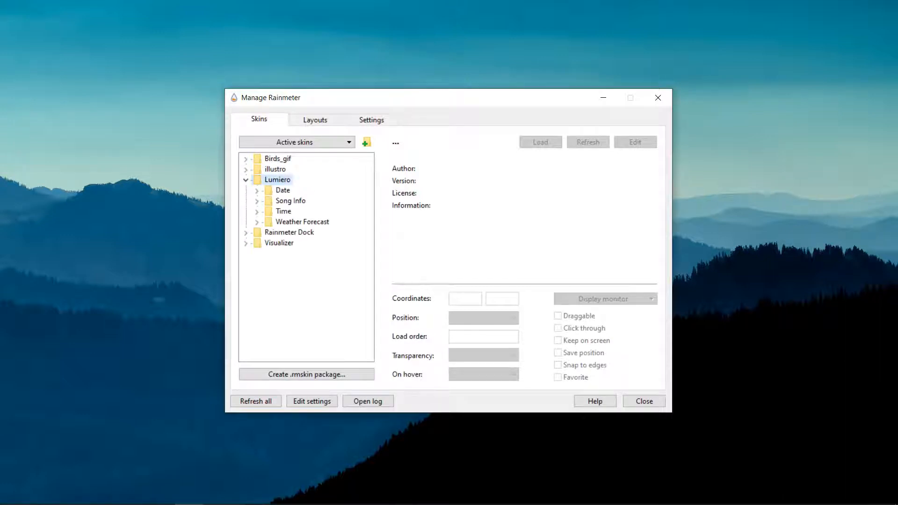
{"action": "left_click", "coordinate": [283, 191]}
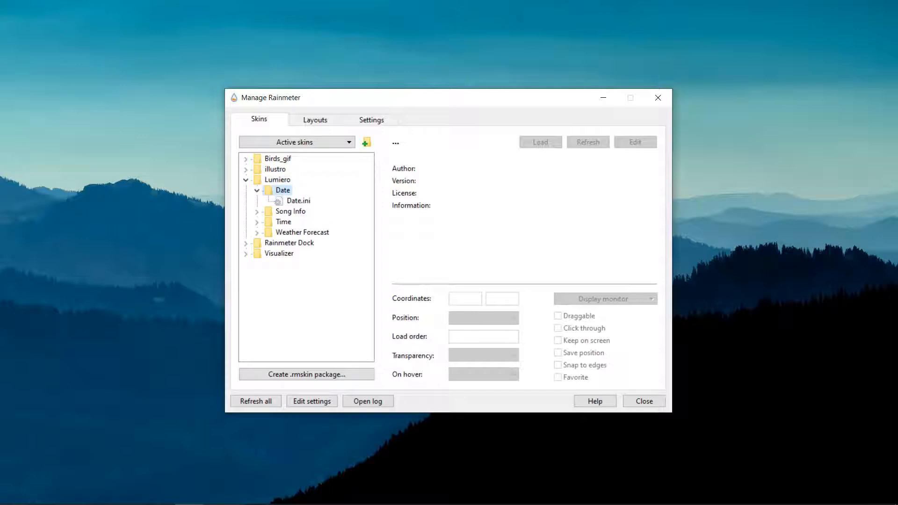
{"action": "left_click", "coordinate": [298, 201]}
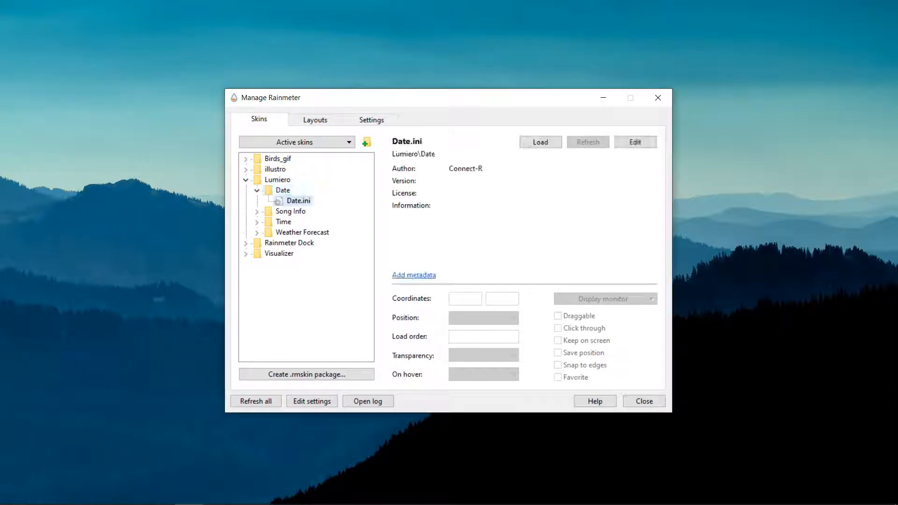
{"action": "left_click", "coordinate": [541, 143]}
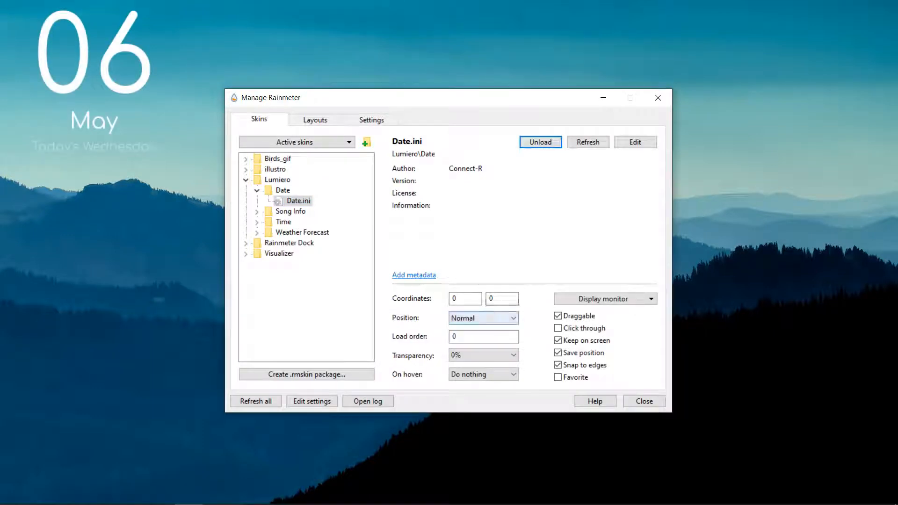
{"action": "left_click", "coordinate": [505, 318]}
{"action": "left_click", "coordinate": [483, 329]}
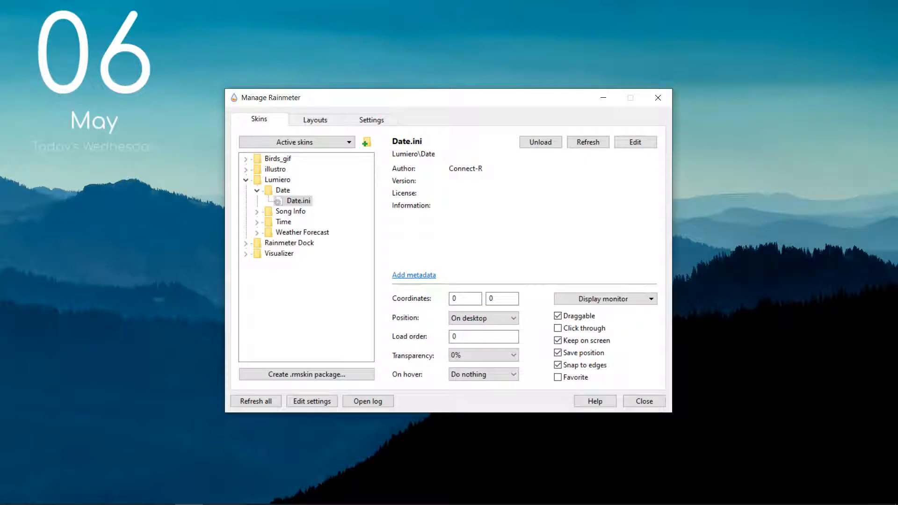
- Load the Lumiero Time.ini skin and set its position to On desktop
{"action": "double_click", "coordinate": [284, 222]}
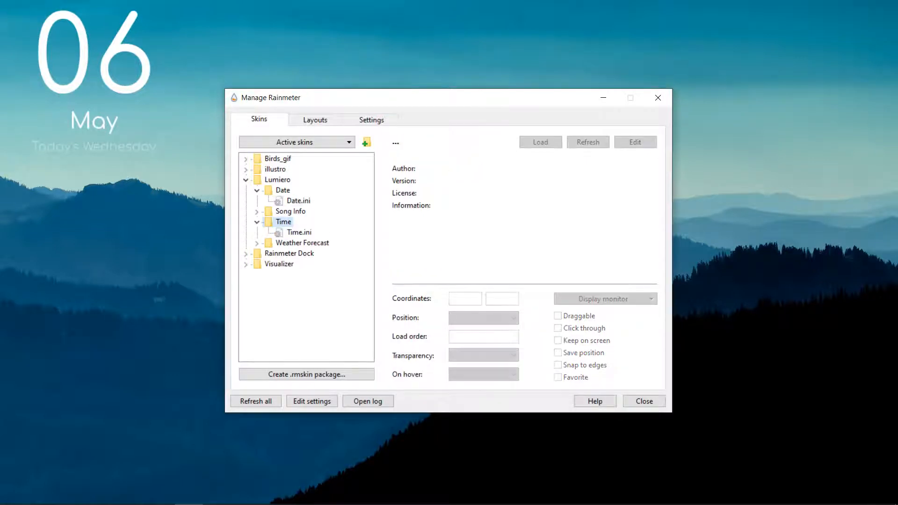
{"action": "left_click", "coordinate": [298, 232]}
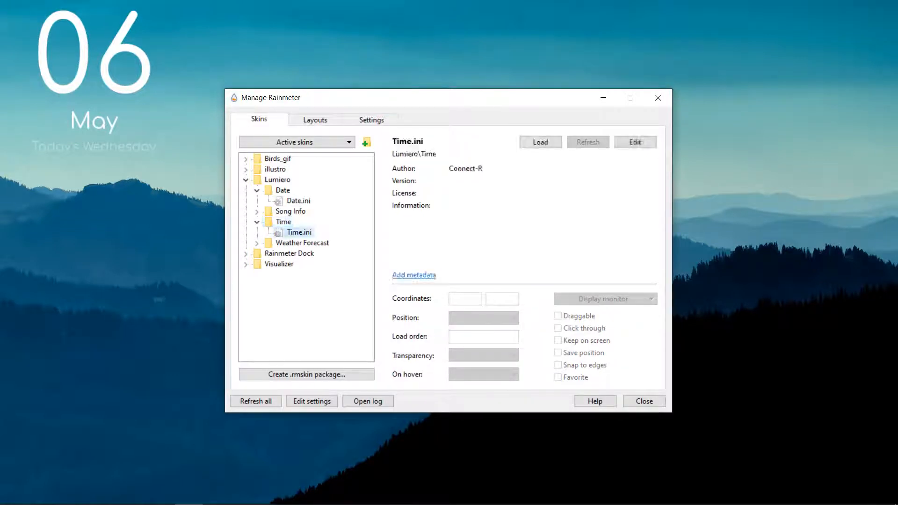
{"action": "left_click", "coordinate": [540, 142]}
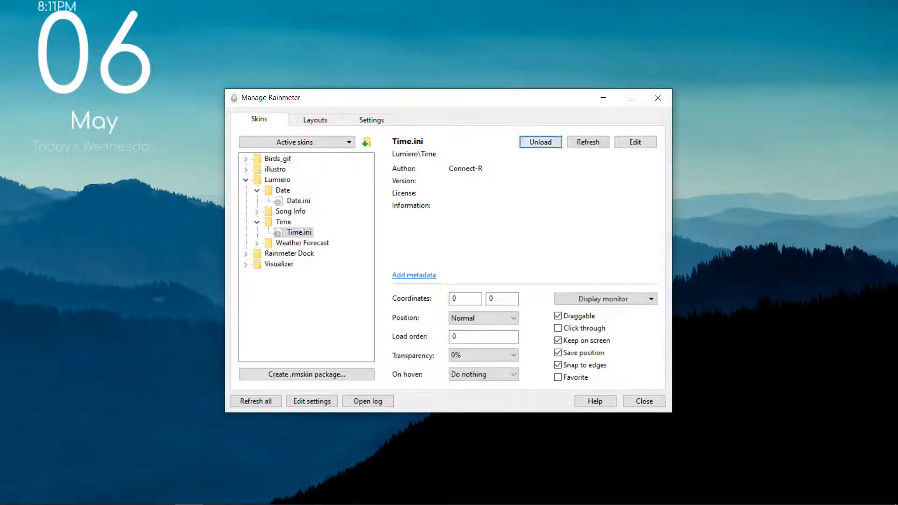
{"action": "left_click", "coordinate": [484, 319]}
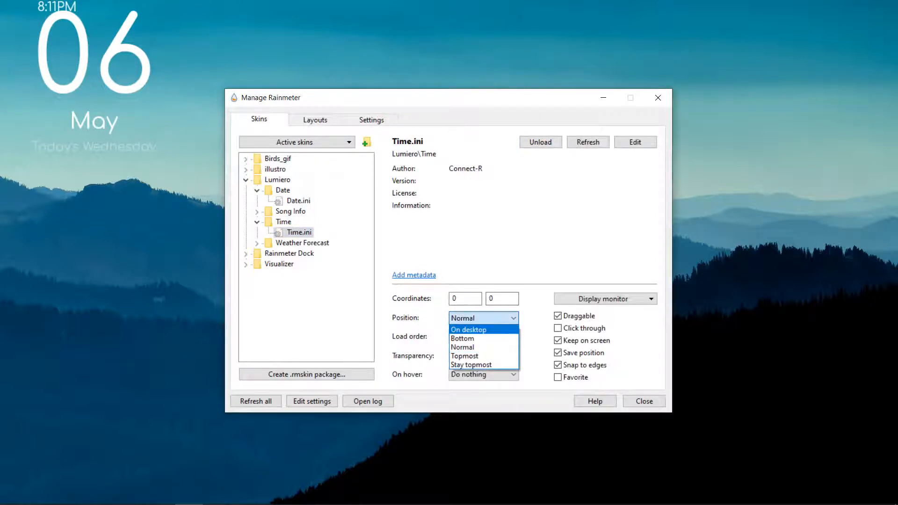
{"action": "left_click", "coordinate": [482, 329]}
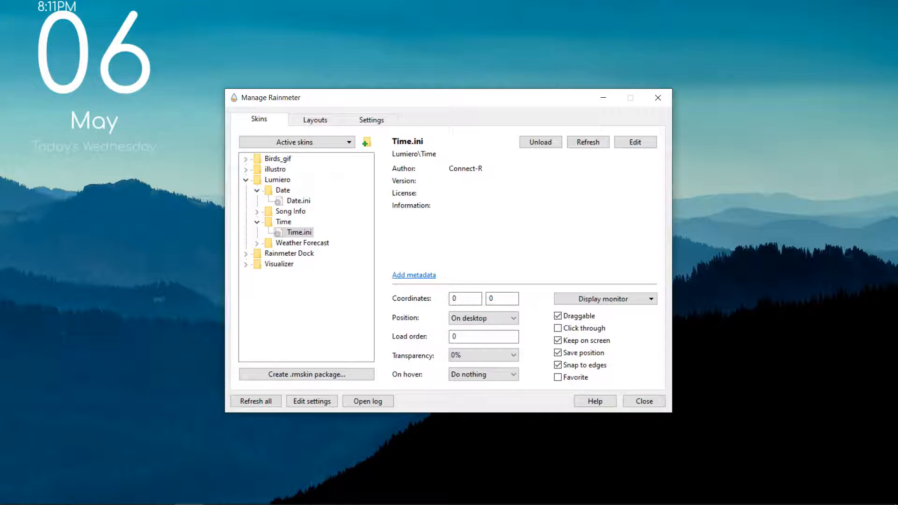
- Load the Lumiero Weather Forecast.ini skin with its position set to On desktop, and minimize the Rainmeter manager
{"action": "left_click", "coordinate": [256, 243]}
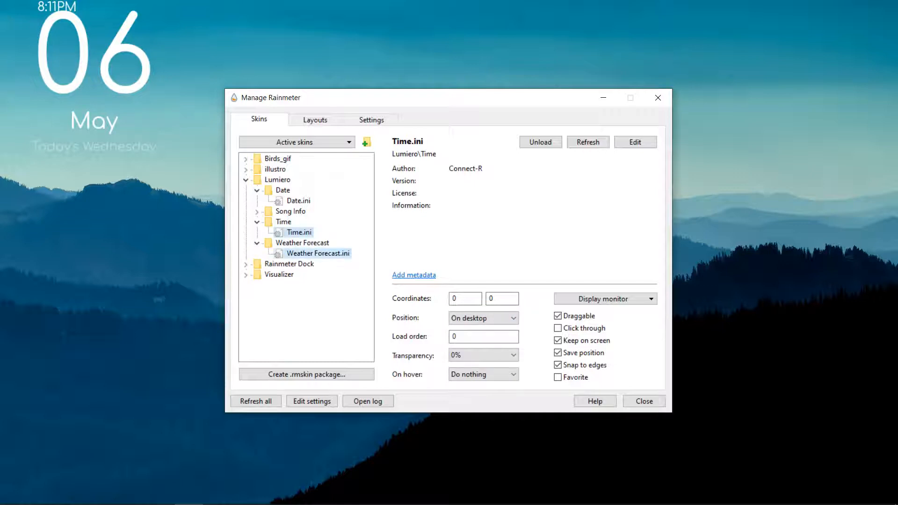
{"action": "left_click", "coordinate": [318, 254]}
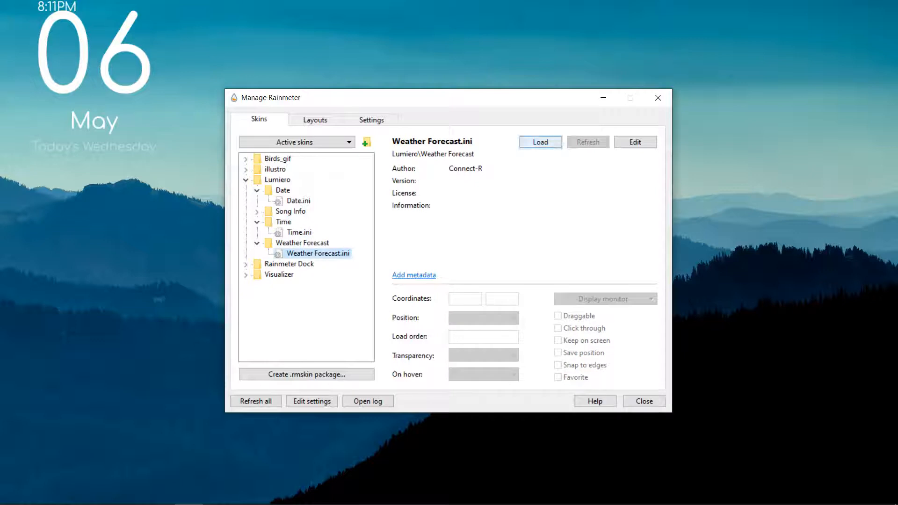
{"action": "left_click", "coordinate": [540, 142]}
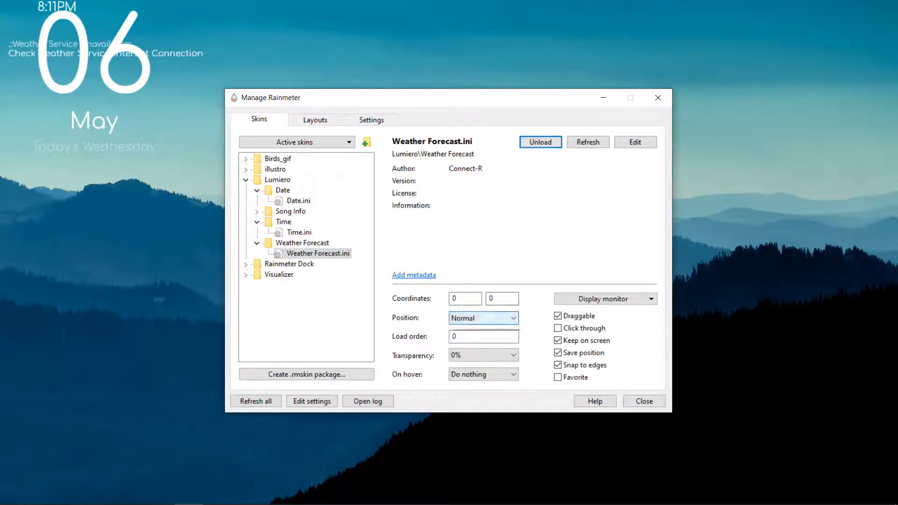
{"action": "left_click", "coordinate": [491, 319]}
{"action": "left_click", "coordinate": [487, 329]}
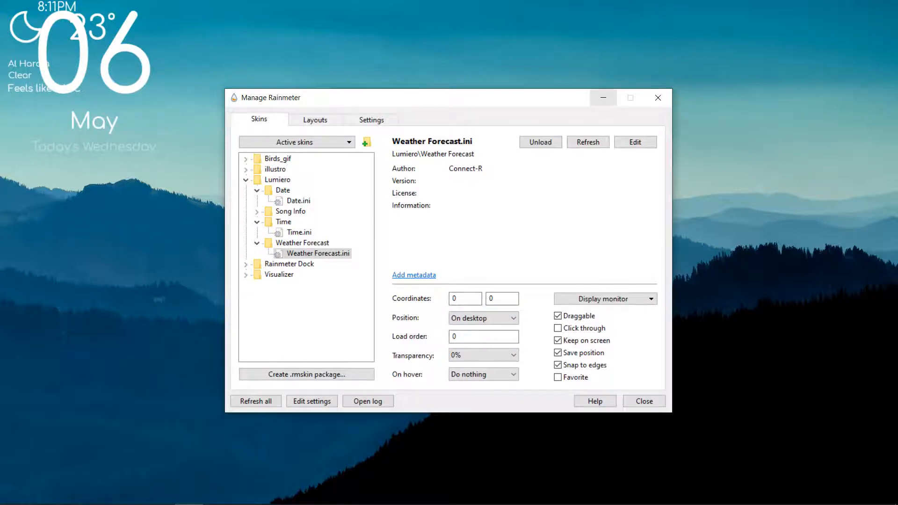
{"action": "left_click", "coordinate": [604, 97]}
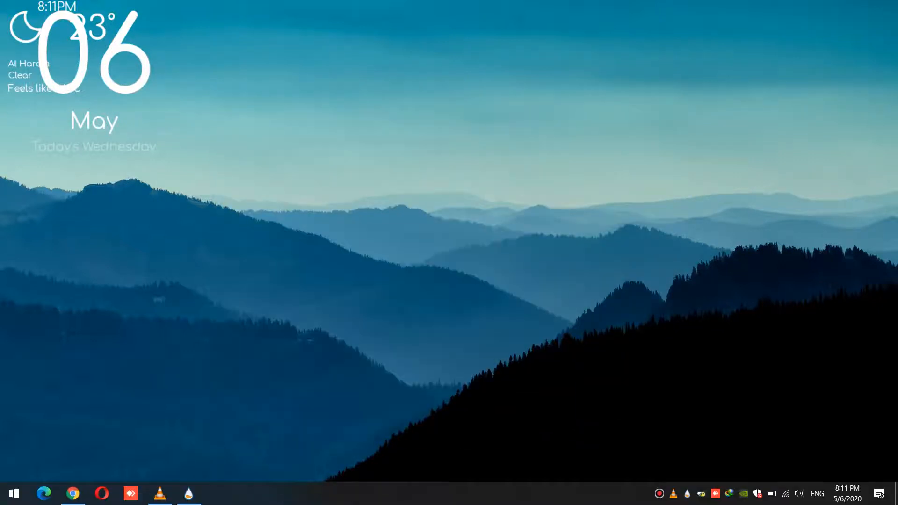
- Move the date widget to the centre of the desktop and save its skin file with Scale set to 1.7
{"action": "left_click_drag", "start_coordinate": [148, 65], "coordinate": [495, 228]}
{"action": "right_click", "coordinate": [494, 228]}
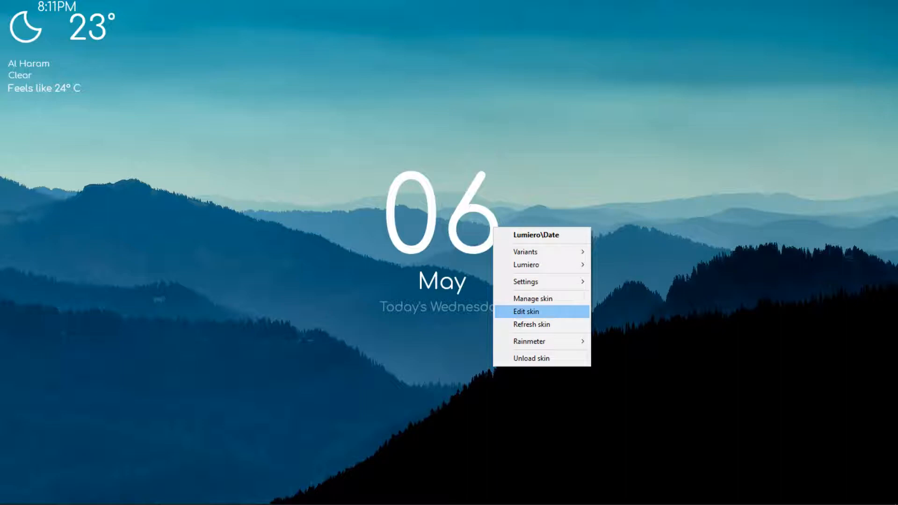
{"action": "left_click", "coordinate": [526, 311]}
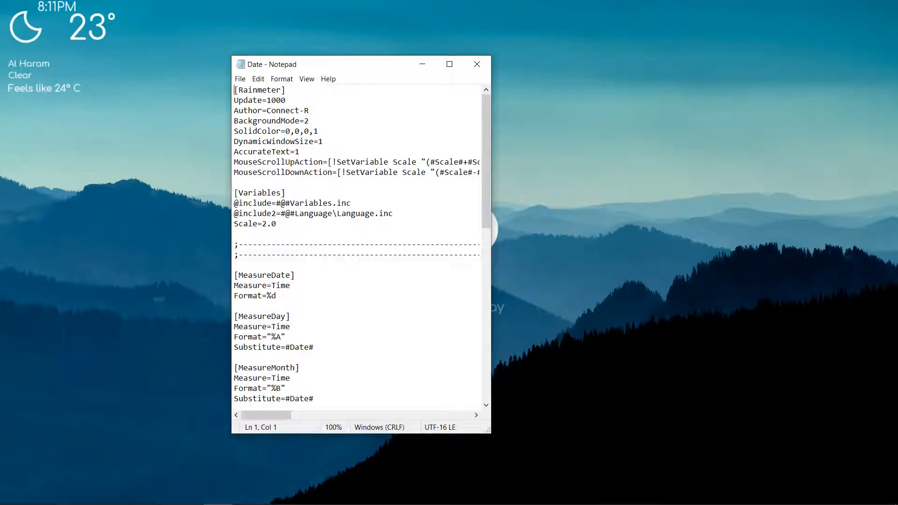
{"action": "left_click", "coordinate": [267, 224]}
{"action": "key", "text": "shift+Left"}
{"action": "type", "text": "1"}
{"action": "key", "text": "Right"}
{"action": "key", "text": "shift+Right"}
{"action": "type", "text": "7"}
{"action": "left_click", "coordinate": [240, 79]}
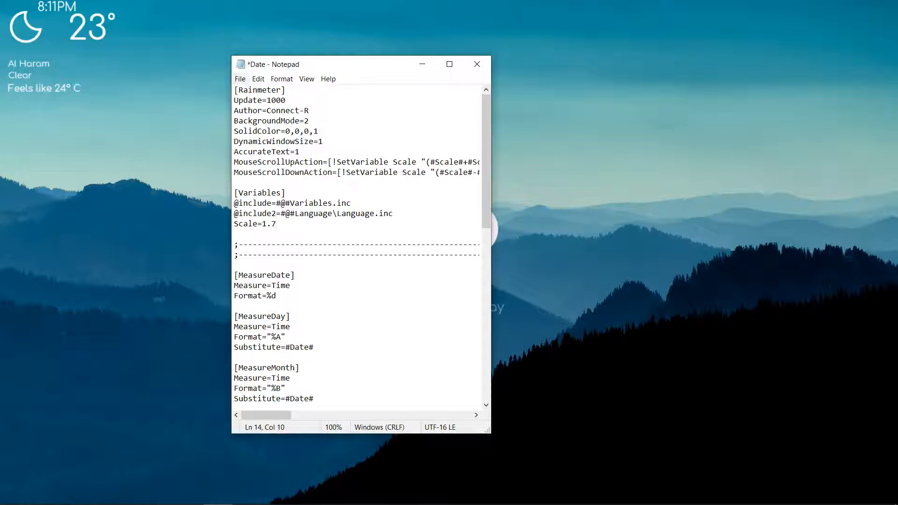
{"action": "key", "text": "Return"}
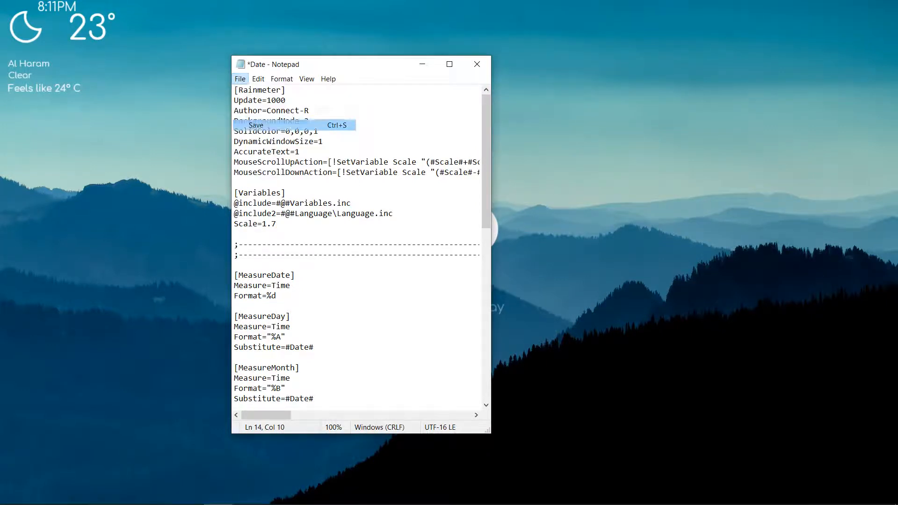
{"action": "left_click", "coordinate": [480, 64]}
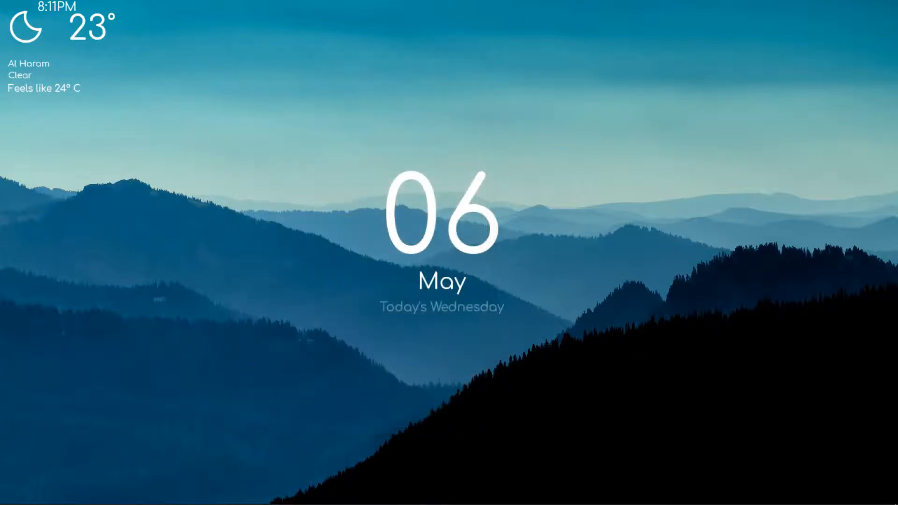
- Refresh the Date skin and shift the resized date widget slightly to recentre it on the desktop
{"action": "right_click", "coordinate": [473, 184]}
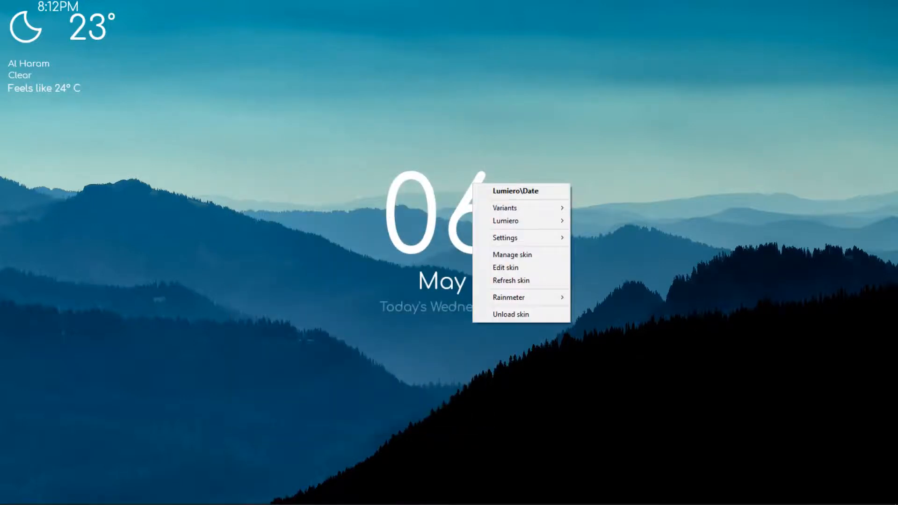
{"action": "left_click", "coordinate": [510, 280]}
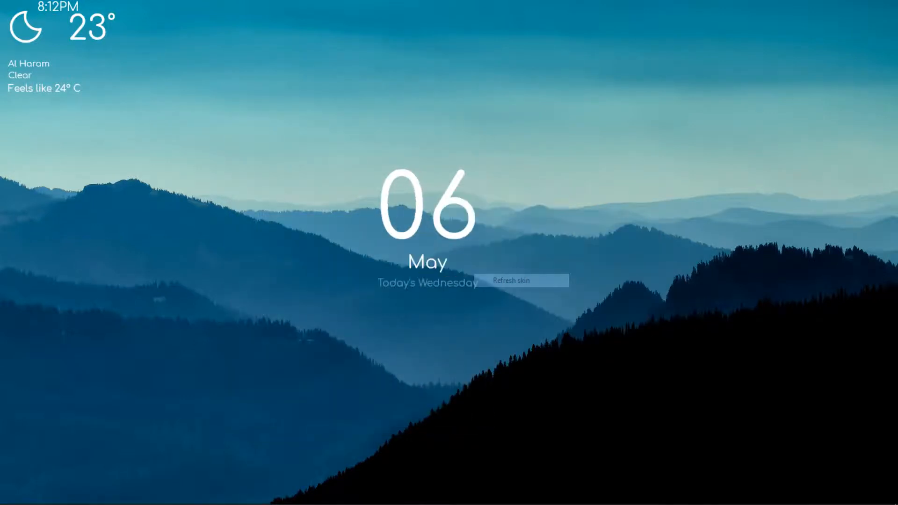
{"action": "left_click_drag", "start_coordinate": [469, 227], "coordinate": [482, 241]}
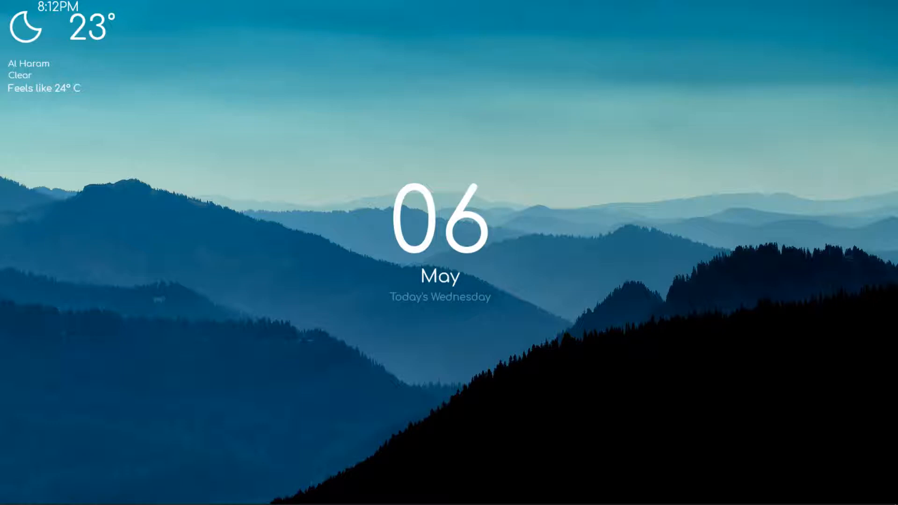
- Open the Weather Forecast skin file for editing, set Scale to 2.1 under Variables, save and close the file
{"action": "right_click", "coordinate": [99, 39]}
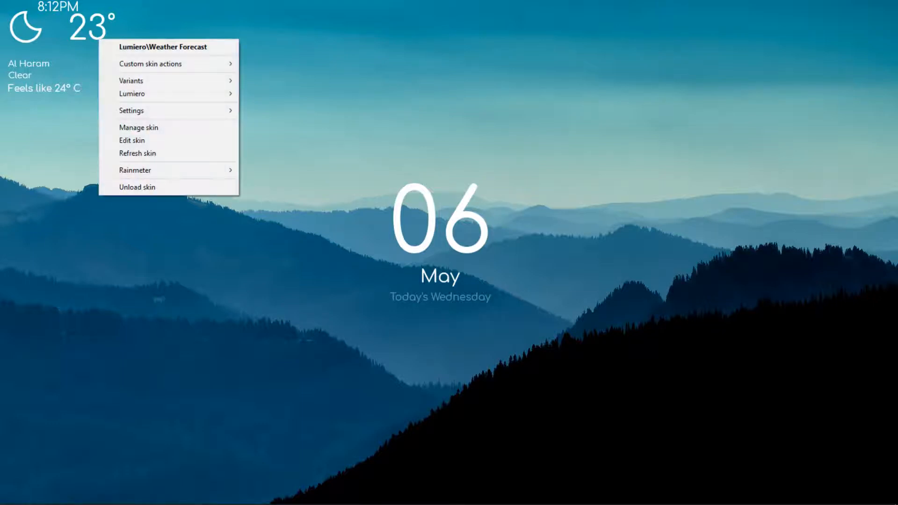
{"action": "mouse_move", "coordinate": [140, 94]}
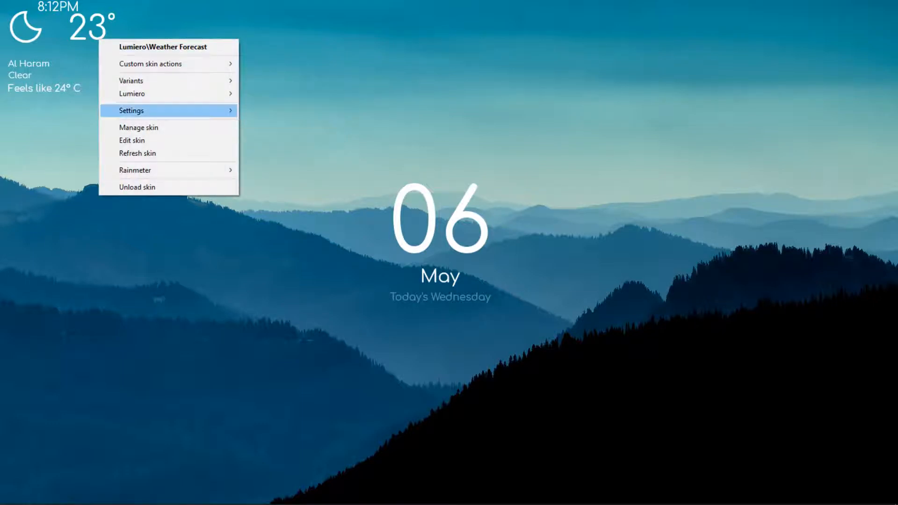
{"action": "left_click", "coordinate": [132, 140]}
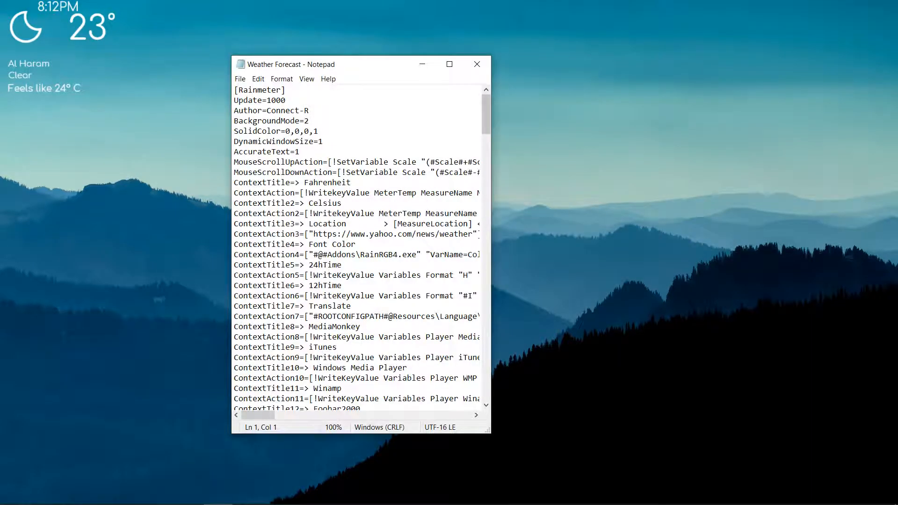
{"action": "left_click_drag", "start_coordinate": [487, 114], "coordinate": [486, 151]}
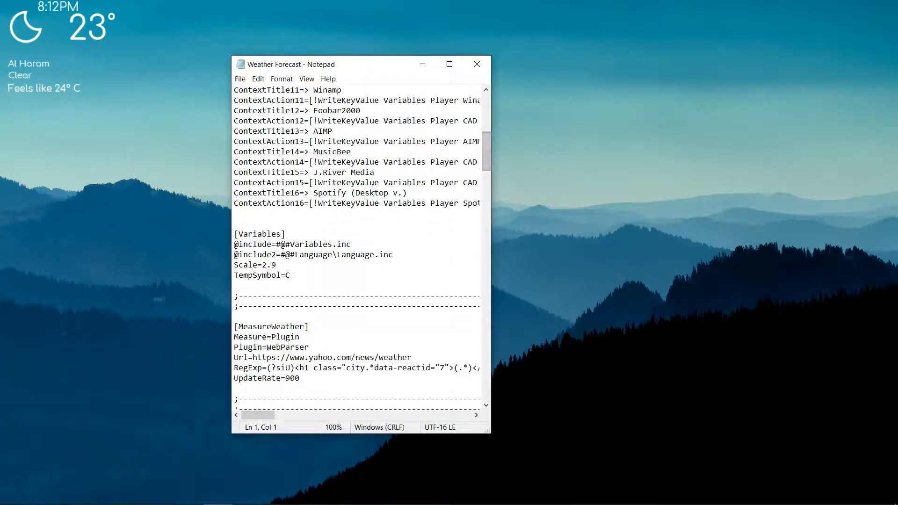
{"action": "left_click", "coordinate": [277, 265]}
{"action": "key", "text": "shift+Left"}
{"action": "type", "text": "1"}
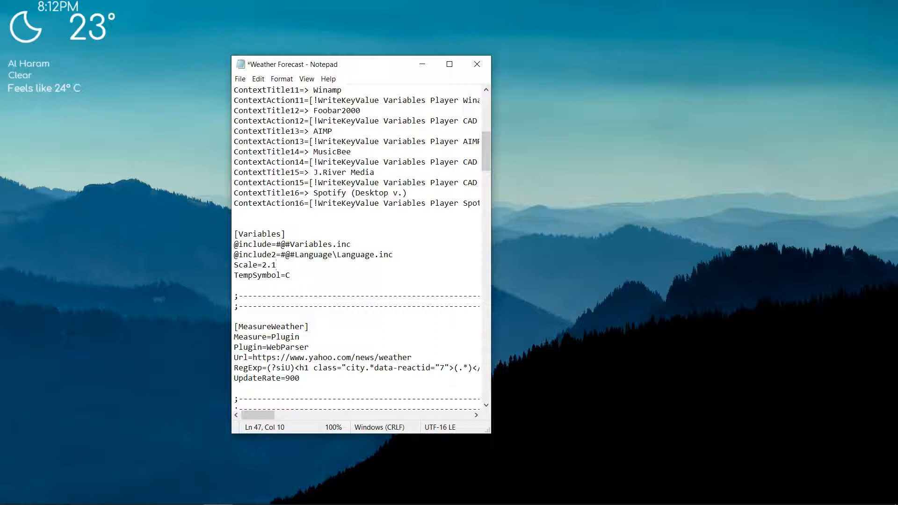
{"action": "key", "text": "alt+f"}
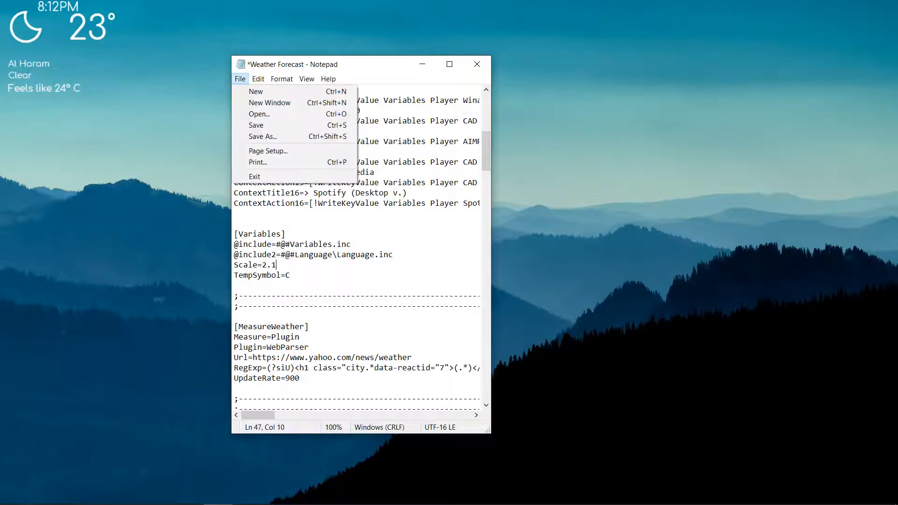
{"action": "key", "text": "Down"}
{"action": "key", "text": "Down"}
{"action": "key", "text": "Down"}
{"action": "key", "text": "Down"}
{"action": "key", "text": "Return"}
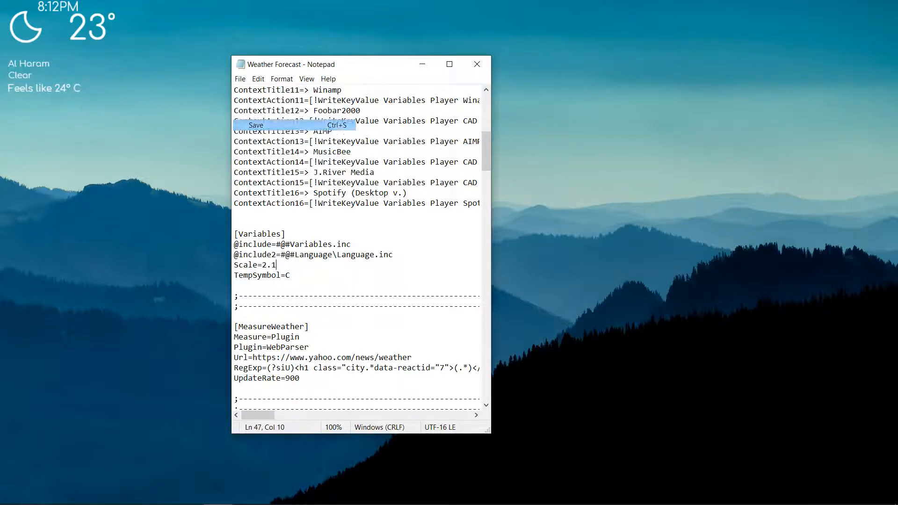
{"action": "left_click", "coordinate": [477, 64]}
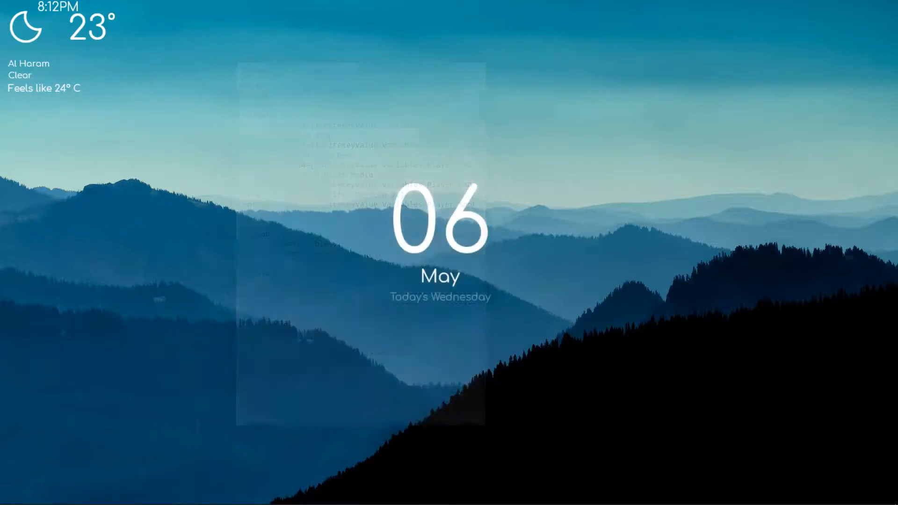
- Refresh the Weather Forecast skin and move the time widget directly below the weather details
{"action": "right_click", "coordinate": [78, 33]}
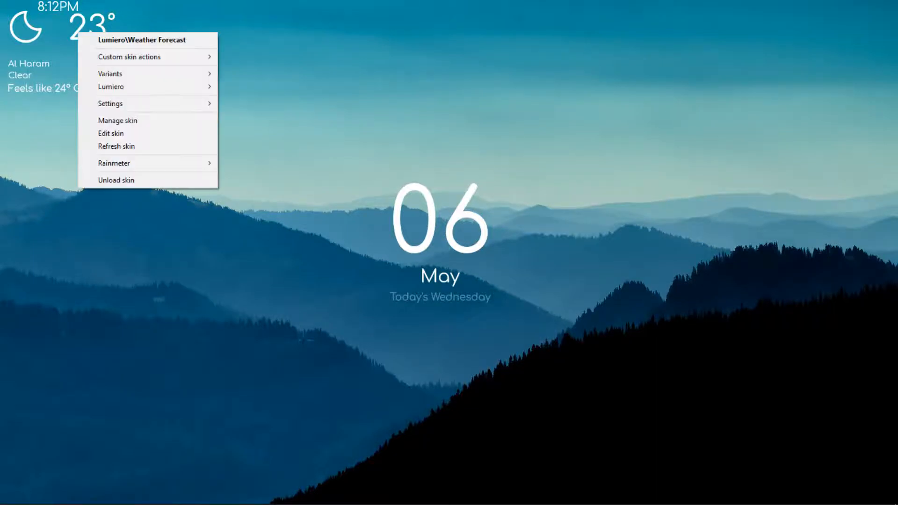
{"action": "key", "text": "Return"}
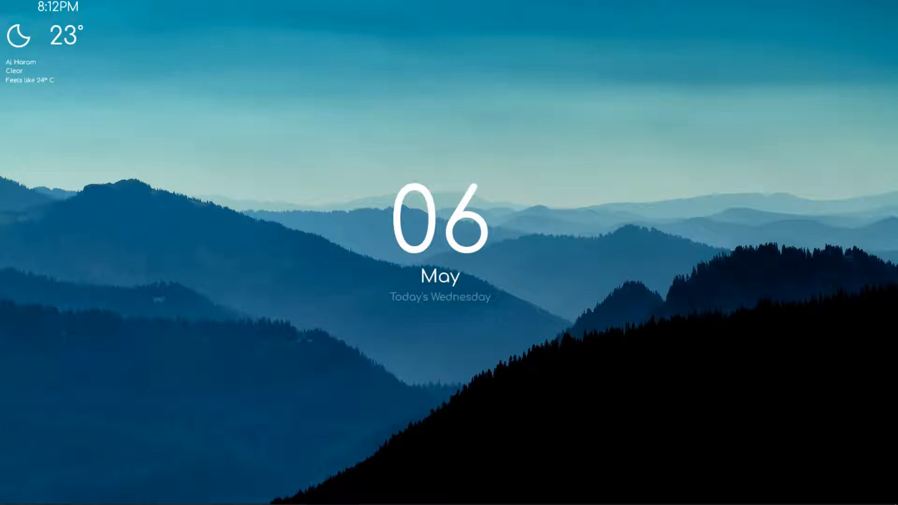
{"action": "left_click_drag", "start_coordinate": [73, 7], "coordinate": [78, 100]}
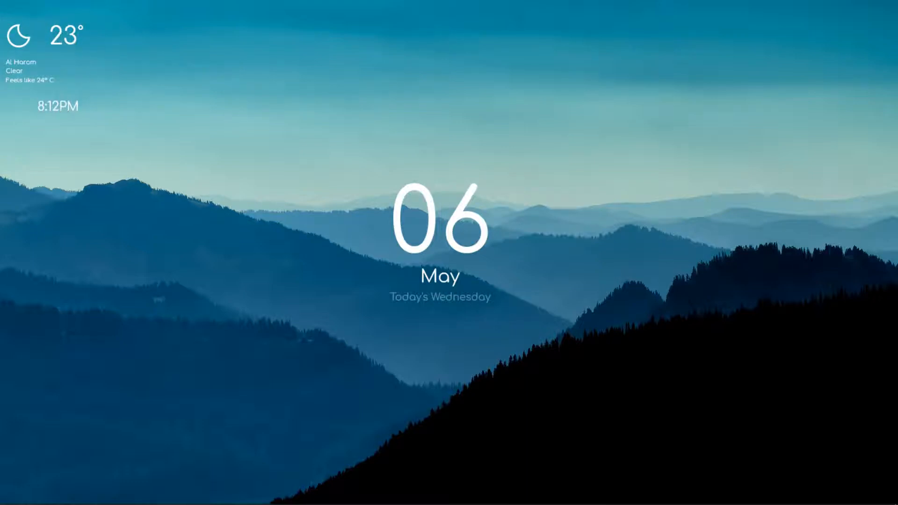
- Open the Time skin file for editing, set Scale to 0.70 under Variables, save and close the file
{"action": "right_click", "coordinate": [60, 108]}
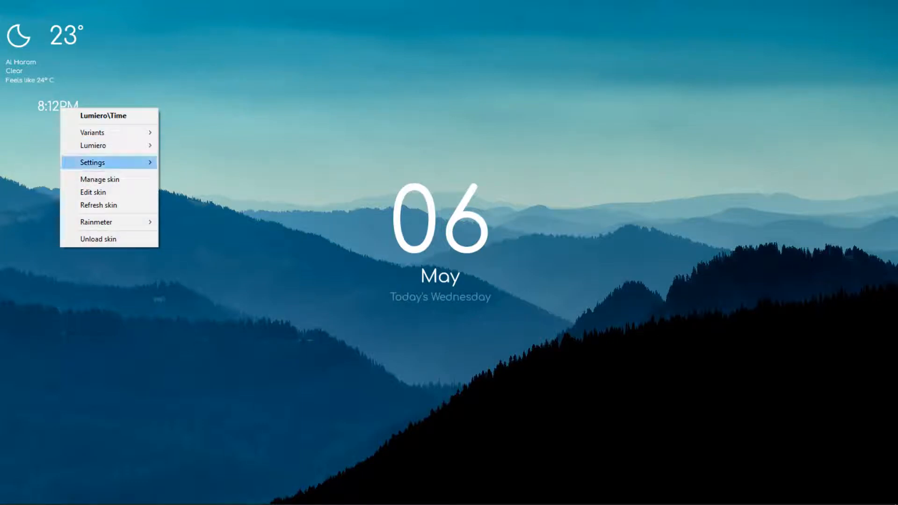
{"action": "left_click", "coordinate": [98, 192]}
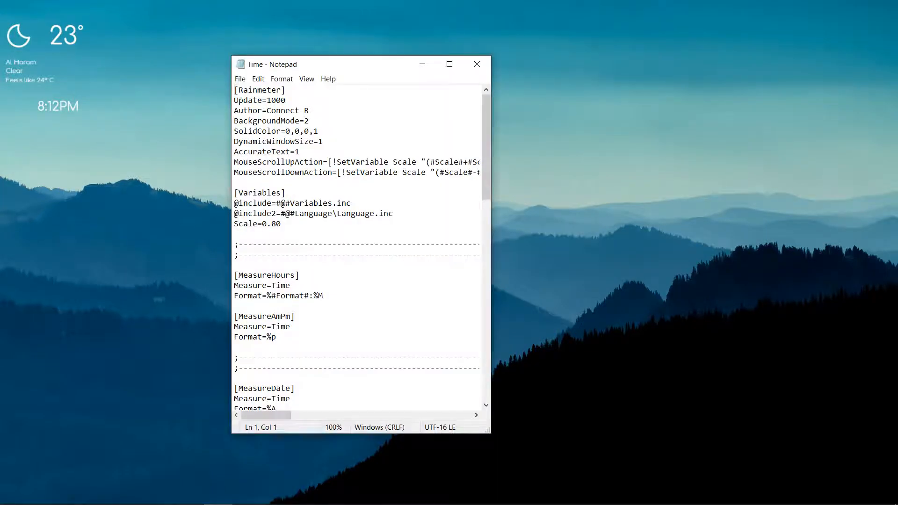
{"action": "left_click", "coordinate": [276, 224]}
{"action": "key", "text": "shift+Left"}
{"action": "key", "text": "shift+Left"}
{"action": "type", "text": "70"}
{"action": "left_click", "coordinate": [240, 79]}
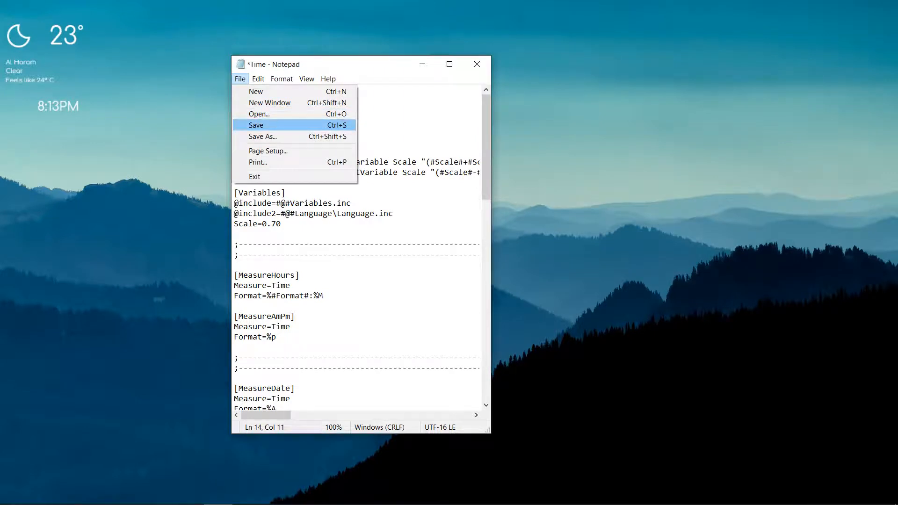
{"action": "left_click", "coordinate": [257, 125]}
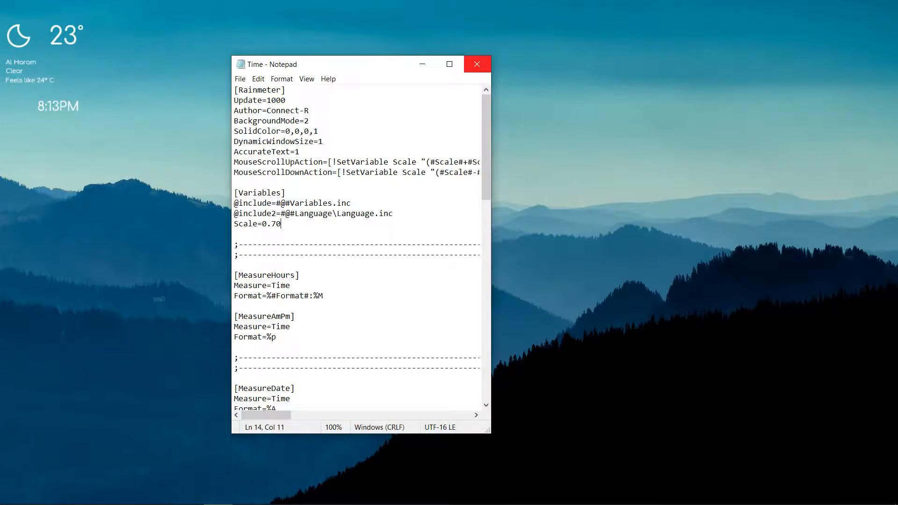
{"action": "left_click", "coordinate": [477, 64]}
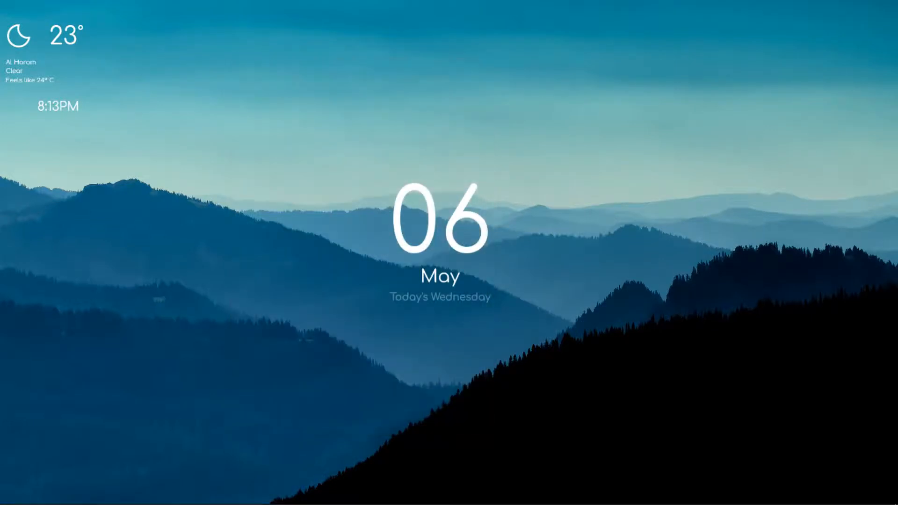
- Refresh the Time skin and place the time widget centred beneath the weekday line of the date widget
{"action": "right_click", "coordinate": [64, 105]}
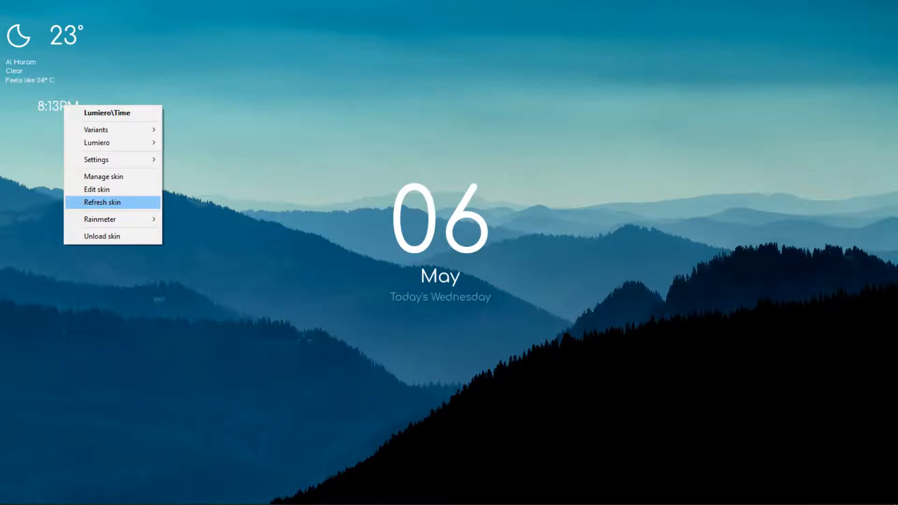
{"action": "left_click", "coordinate": [102, 202]}
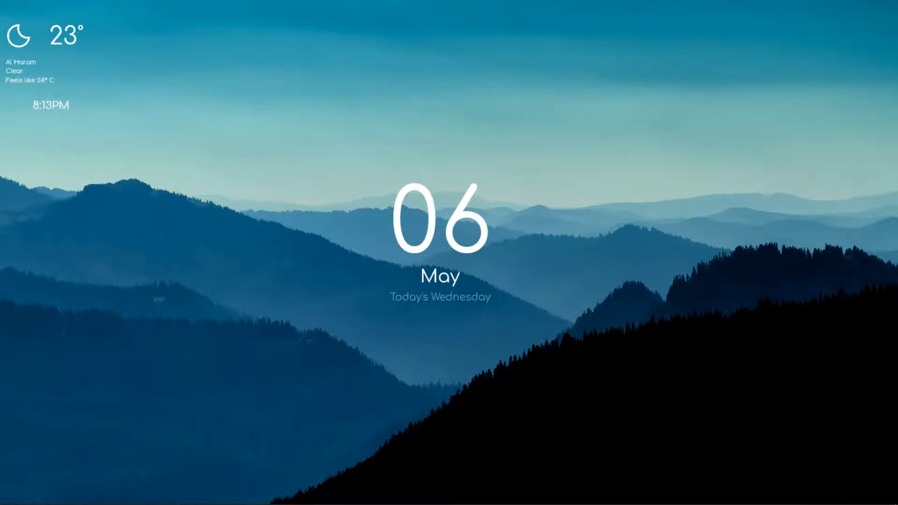
{"action": "left_click_drag", "start_coordinate": [53, 108], "coordinate": [120, 169]}
{"action": "left_click_drag", "start_coordinate": [320, 273], "coordinate": [405, 324]}
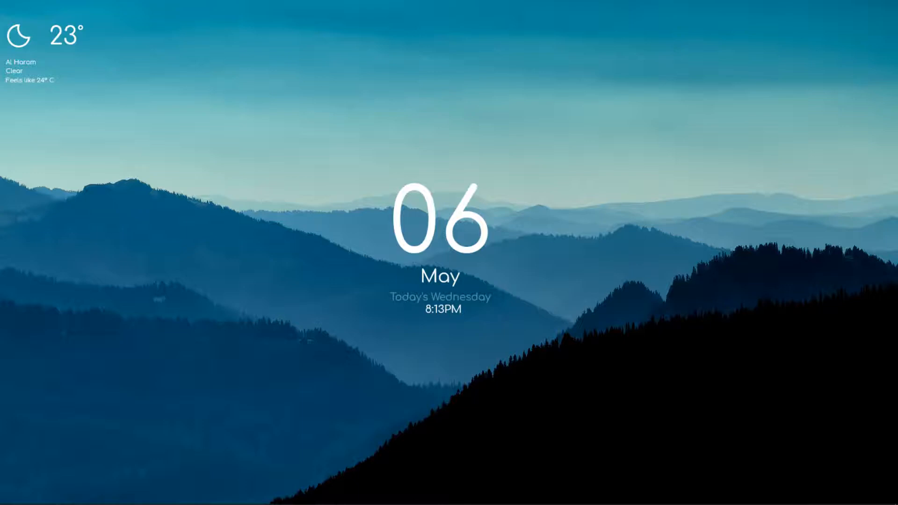
- Bring up the Manage Rainmeter window and load the Rainmeter Dock skin
{"action": "mouse_move", "coordinate": [189, 502]}
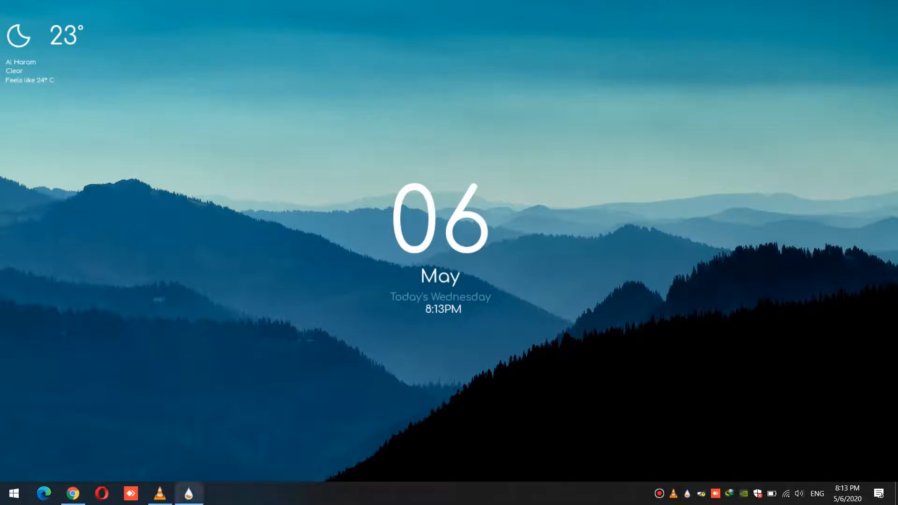
{"action": "left_click", "coordinate": [189, 494]}
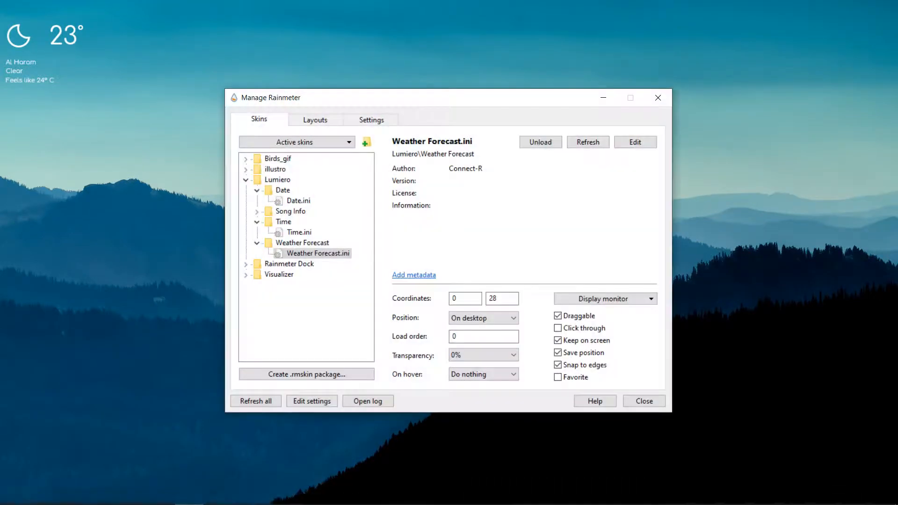
{"action": "left_click", "coordinate": [246, 264]}
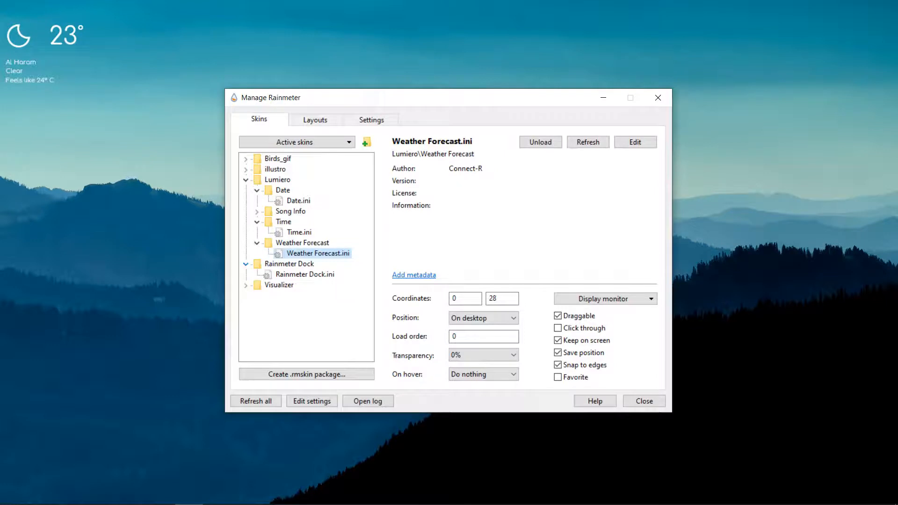
{"action": "left_click", "coordinate": [304, 274]}
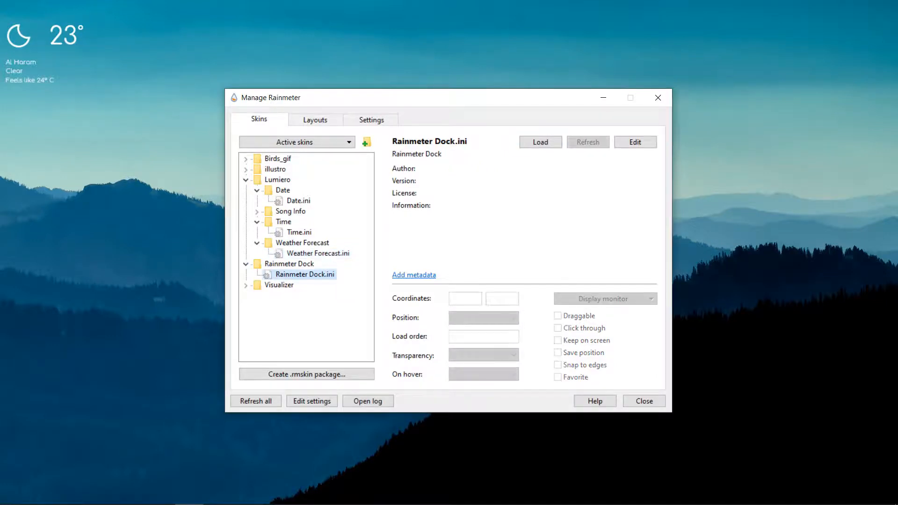
{"action": "left_click", "coordinate": [540, 141]}
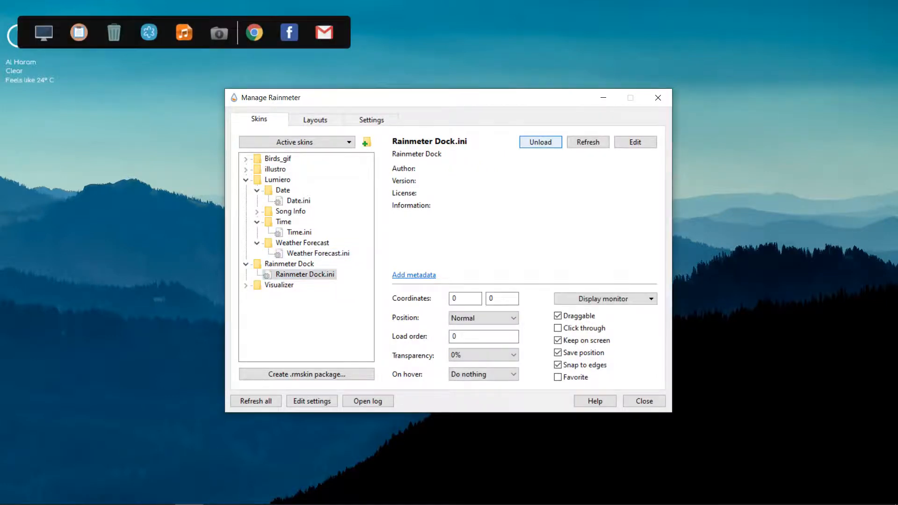
- Set the Rainmeter Dock's position to On desktop, minimize the manager and move the dock to the bottom centre of the desktop
{"action": "left_click", "coordinate": [483, 318]}
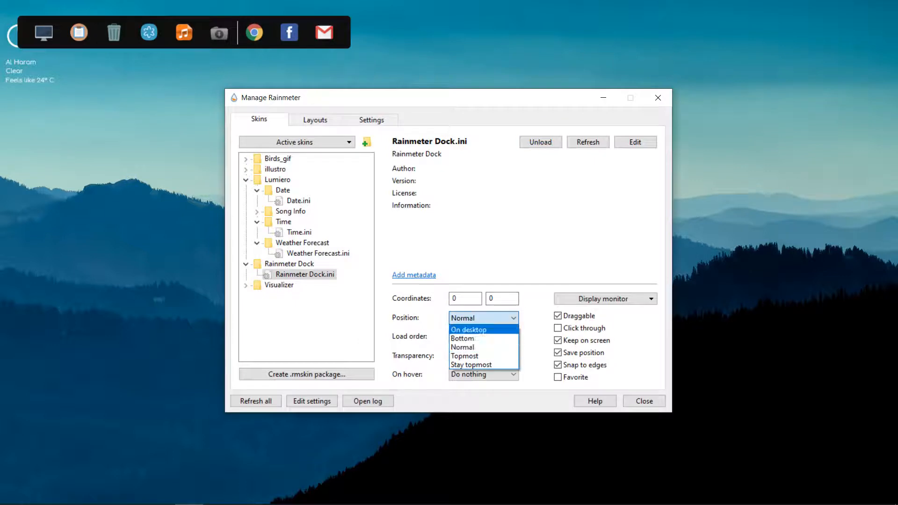
{"action": "left_click", "coordinate": [484, 330]}
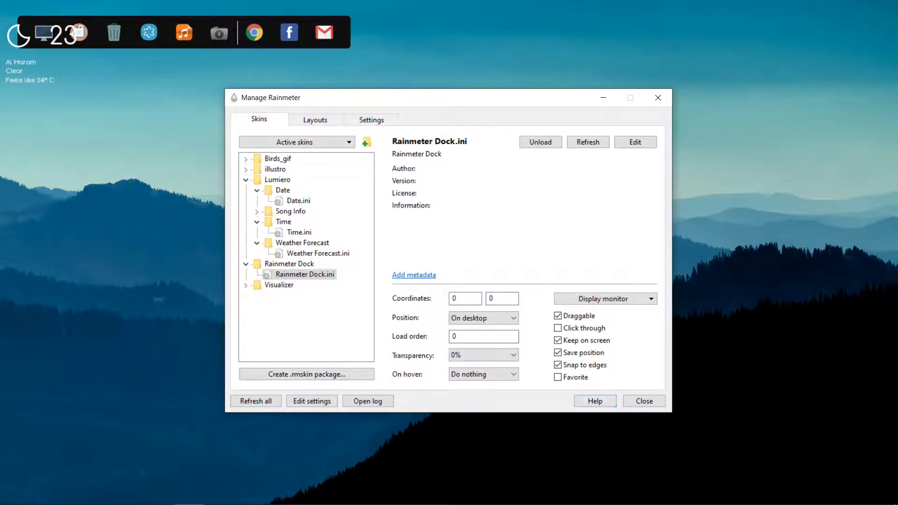
{"action": "left_click", "coordinate": [603, 98]}
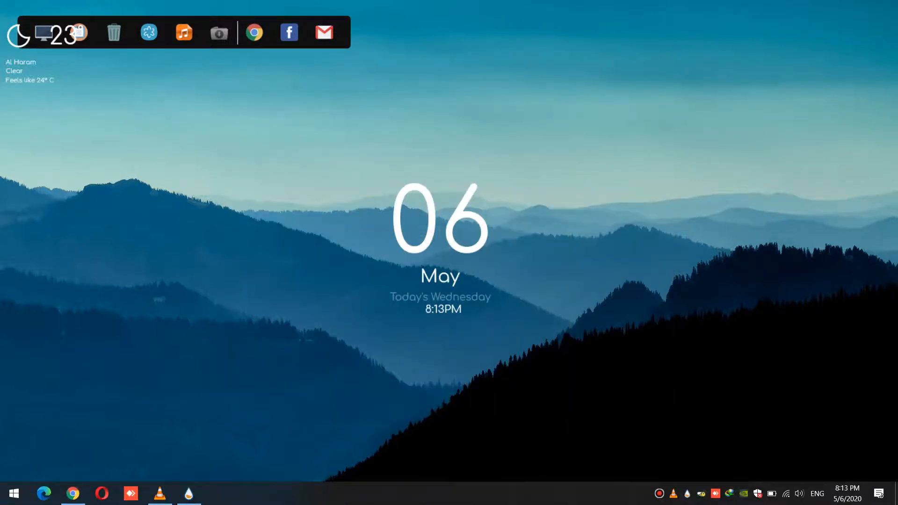
{"action": "left_click_drag", "start_coordinate": [315, 22], "coordinate": [581, 466]}
- Open the Rainmeter Dock skin file for editing, find its MeterBackground section and maximize the editor window
{"action": "right_click", "coordinate": [581, 465]}
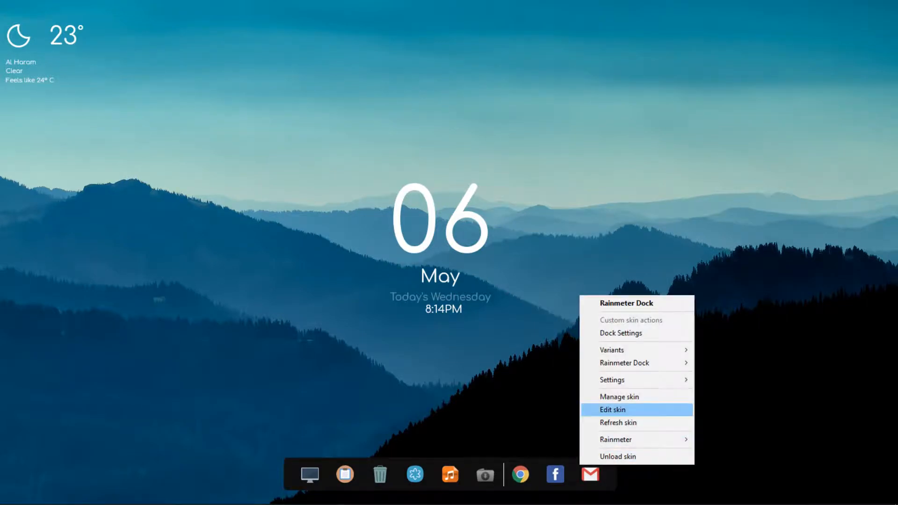
{"action": "left_click", "coordinate": [613, 409]}
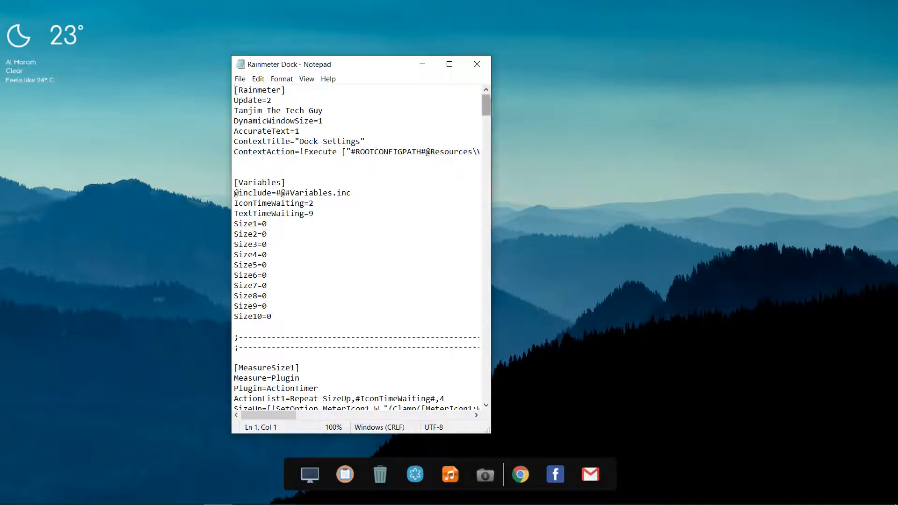
{"action": "scroll", "coordinate": [357, 247], "scroll_direction": "down", "scroll_amount": 20}
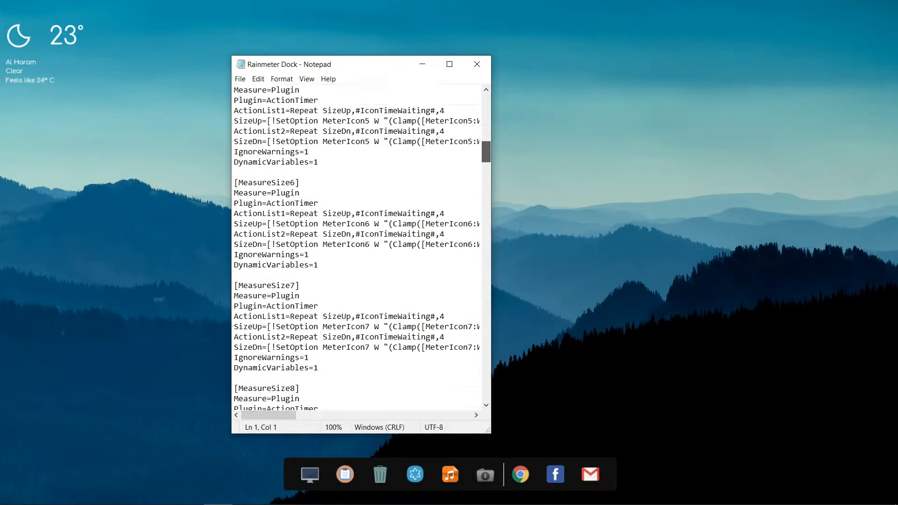
{"action": "scroll", "coordinate": [357, 248], "scroll_direction": "down", "scroll_amount": 20}
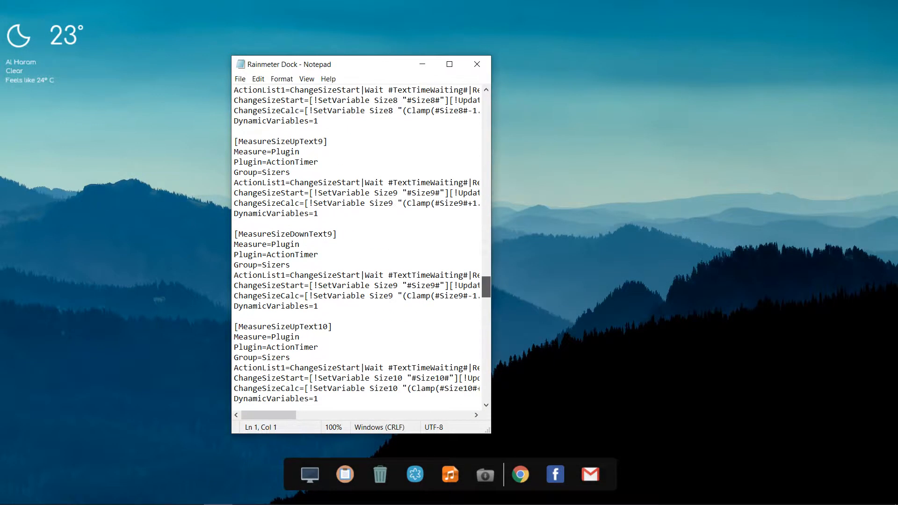
{"action": "scroll", "coordinate": [356, 248], "scroll_direction": "down", "scroll_amount": 13}
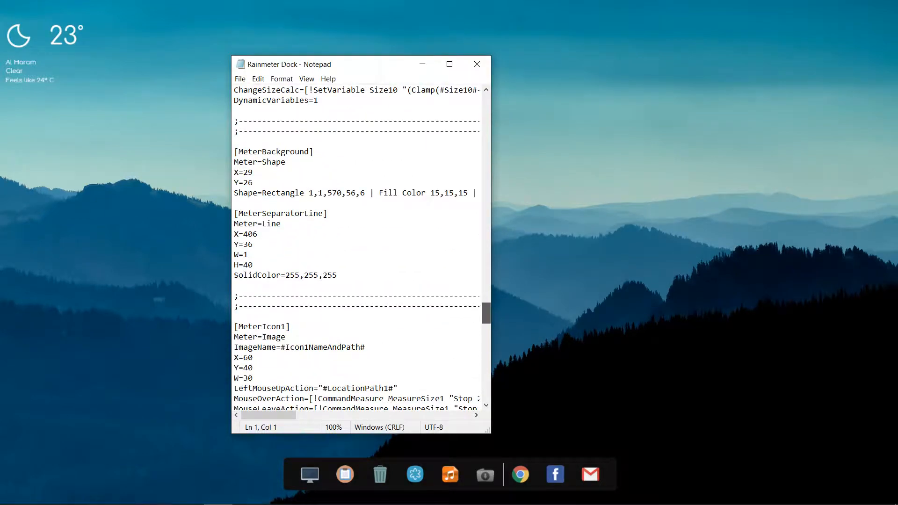
{"action": "left_click", "coordinate": [450, 64]}
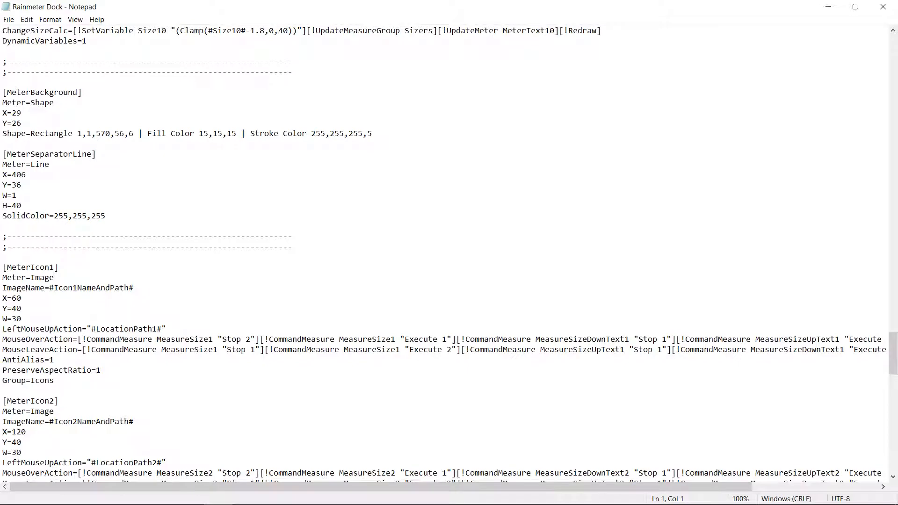
- Set the Fill Color in the MeterBackground Shape line to 255,255,255,5
{"action": "left_click_drag", "start_coordinate": [199, 133], "coordinate": [237, 133]}
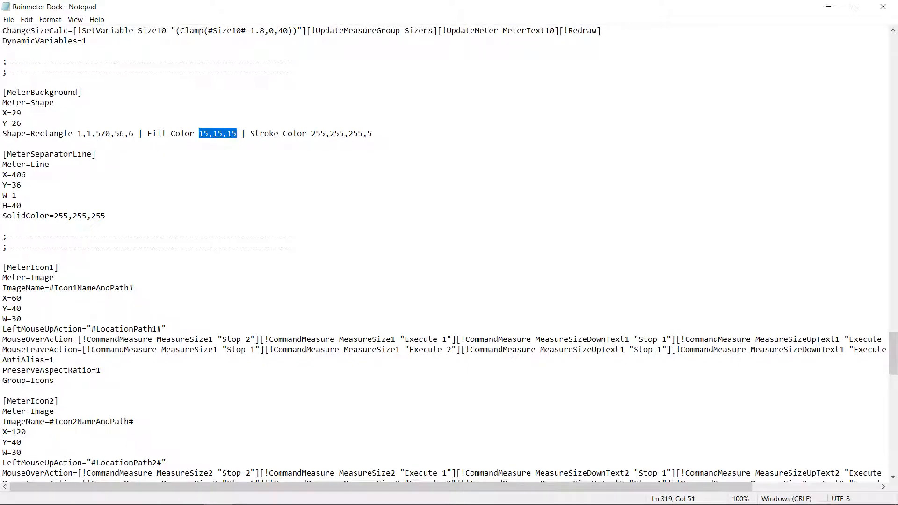
{"action": "type", "text": "255,25"}
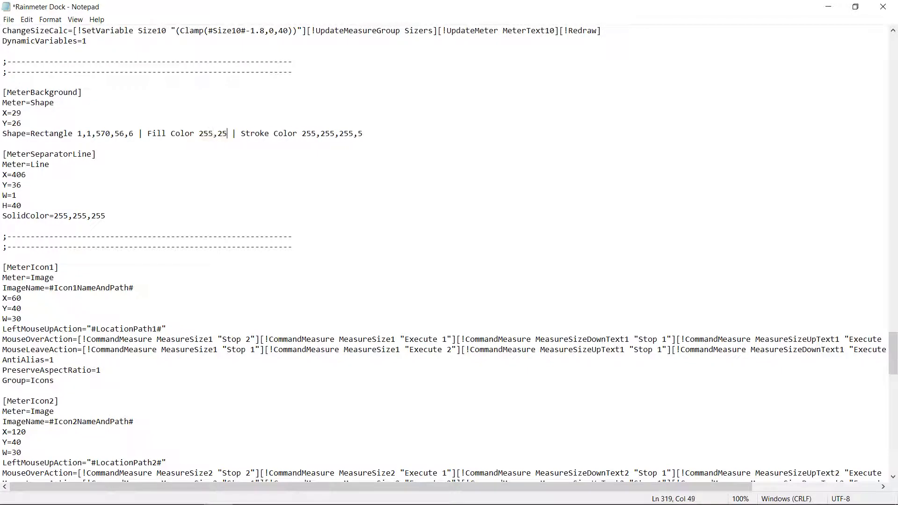
{"action": "type", "text": "52"}
{"action": "key", "text": "BackSpace"}
{"action": "type", "text": ",255"}
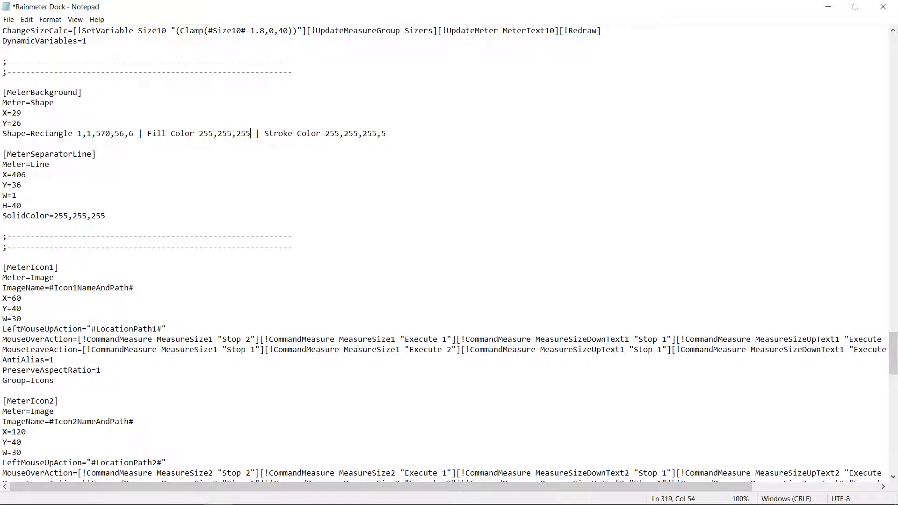
{"action": "type", "text": ","}
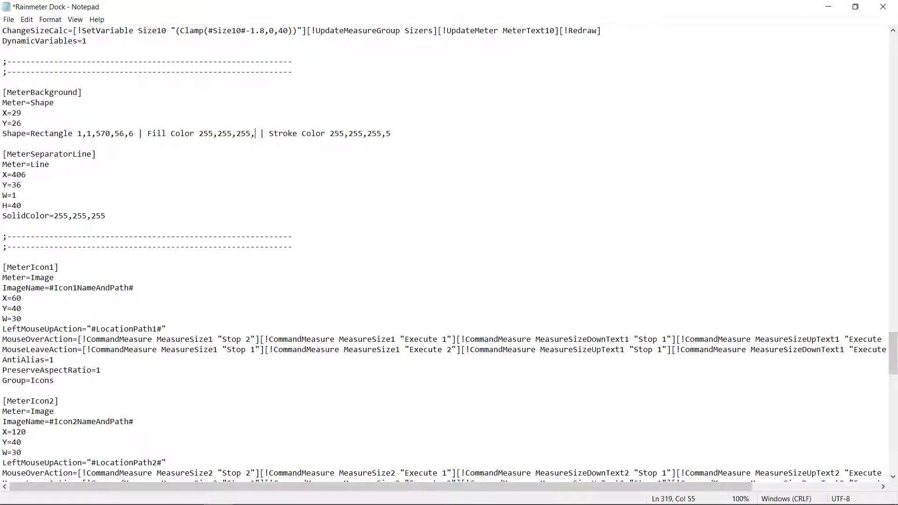
{"action": "type", "text": "9"}
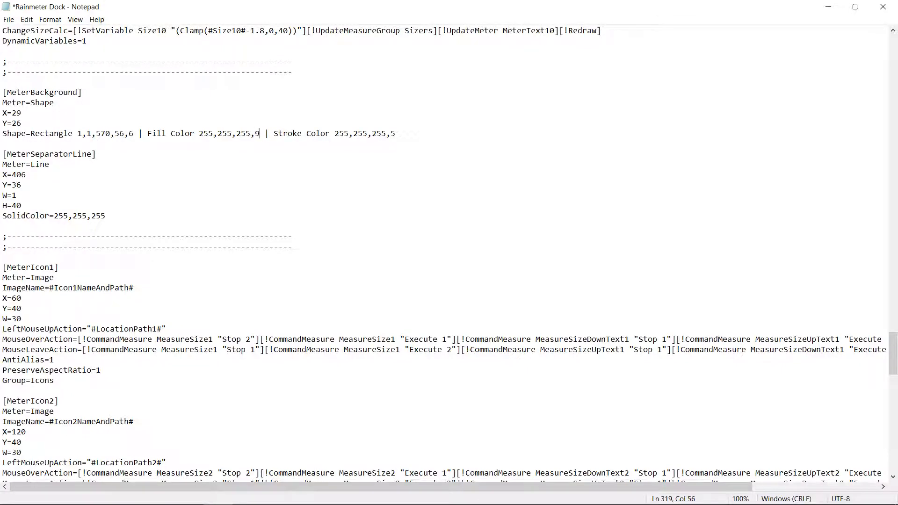
{"action": "key", "text": "BackSpace"}
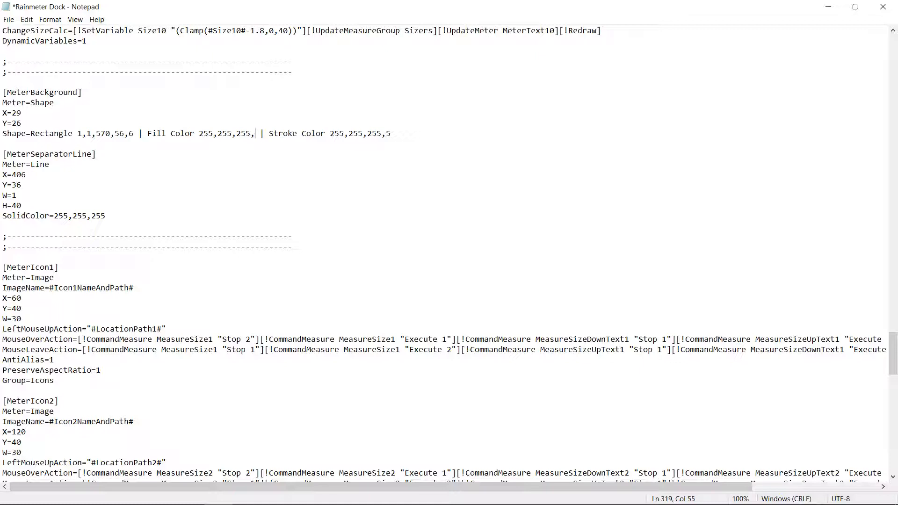
{"action": "type", "text": "5"}
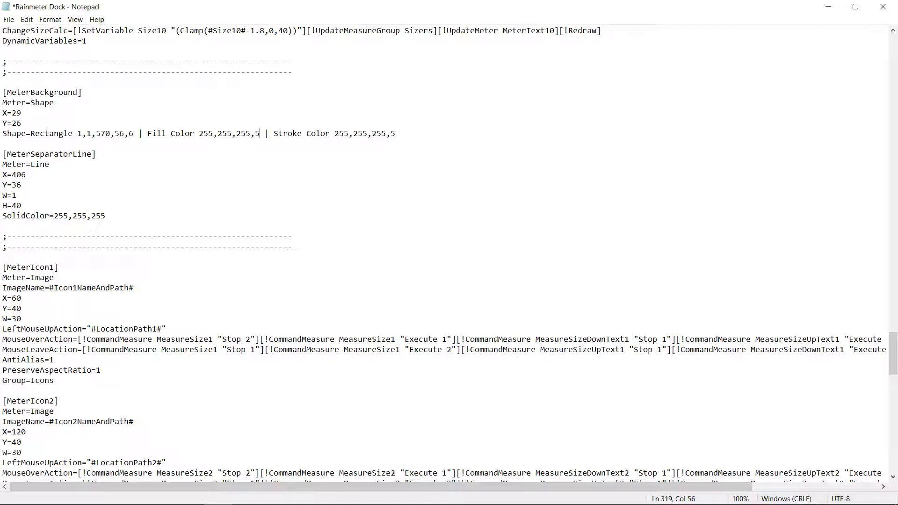
- Save and close the dock's skin file, and refresh the Rainmeter Dock skin
{"action": "key", "text": "alt+f"}
{"action": "key", "text": "Down"}
{"action": "key", "text": "Down"}
{"action": "key", "text": "Down"}
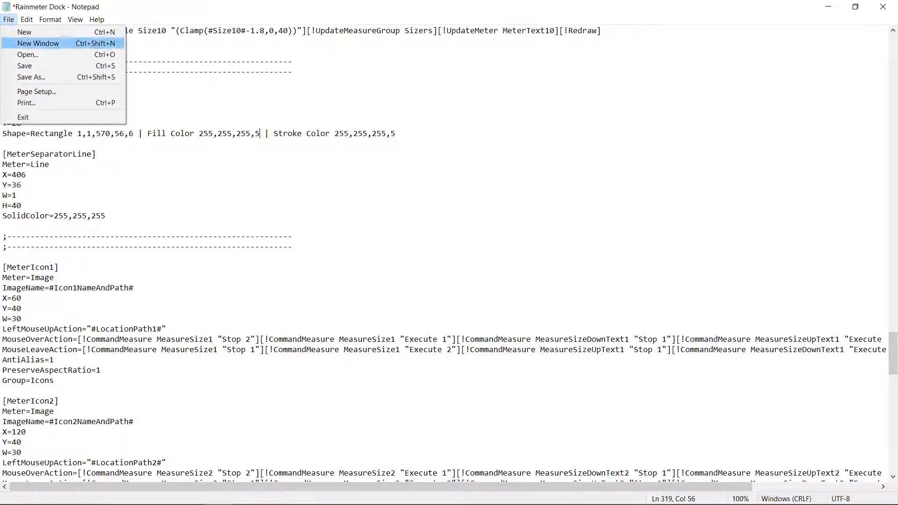
{"action": "key", "text": "Return"}
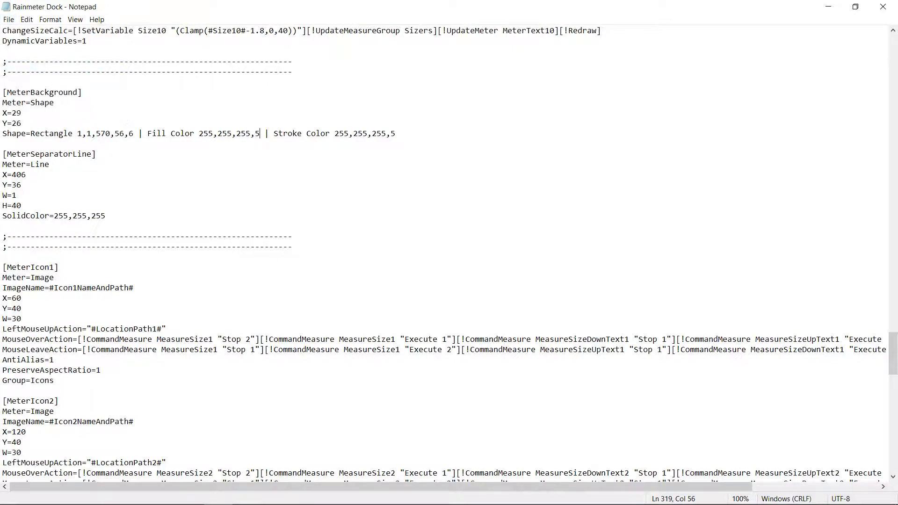
{"action": "left_click", "coordinate": [883, 7]}
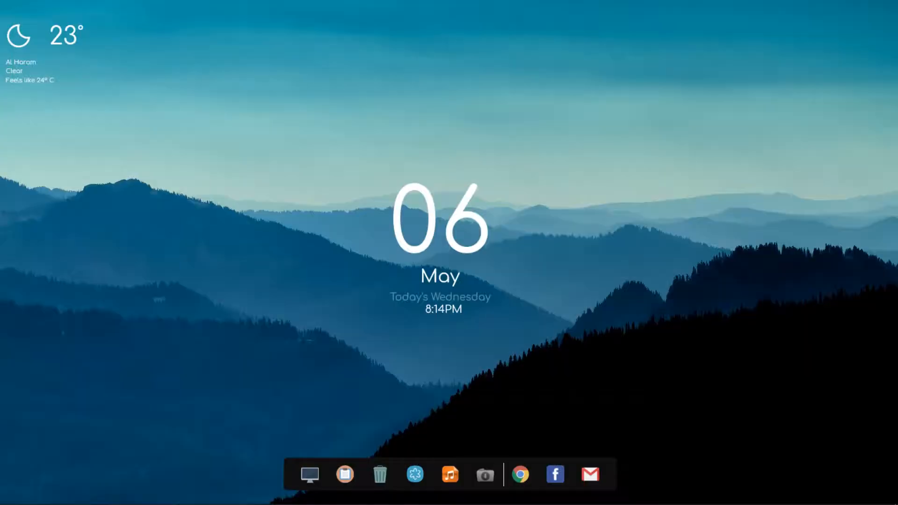
{"action": "right_click", "coordinate": [536, 467]}
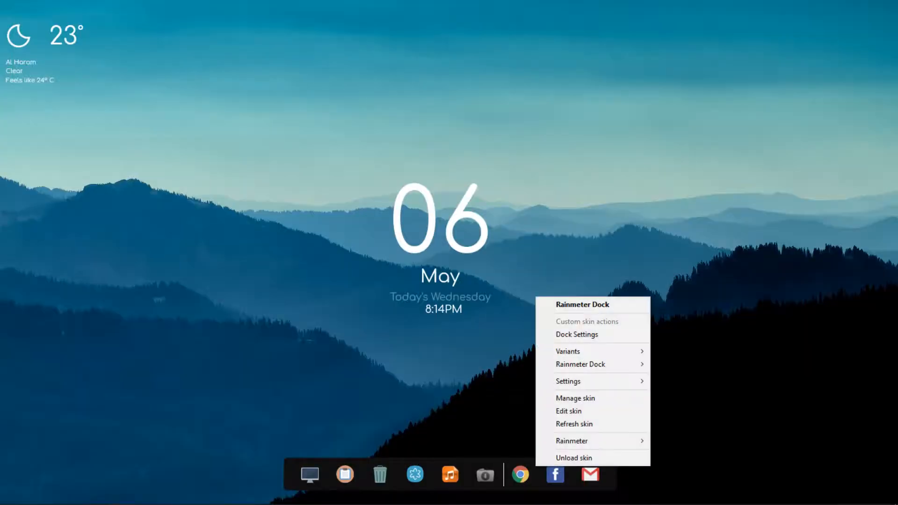
{"action": "left_click", "coordinate": [575, 424]}
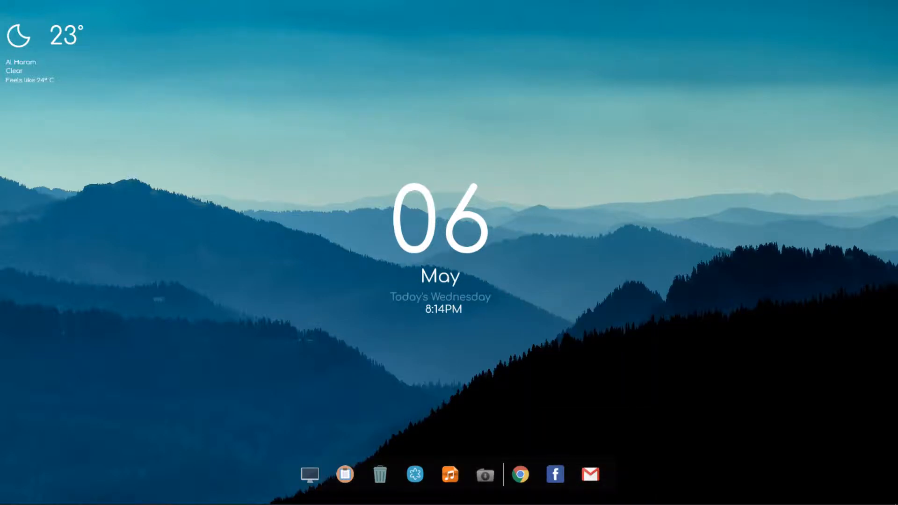
- Load the disco.ini skin from Birds_gif in Manage Rainmeter and set its position to On desktop
{"action": "mouse_move", "coordinate": [571, 504]}
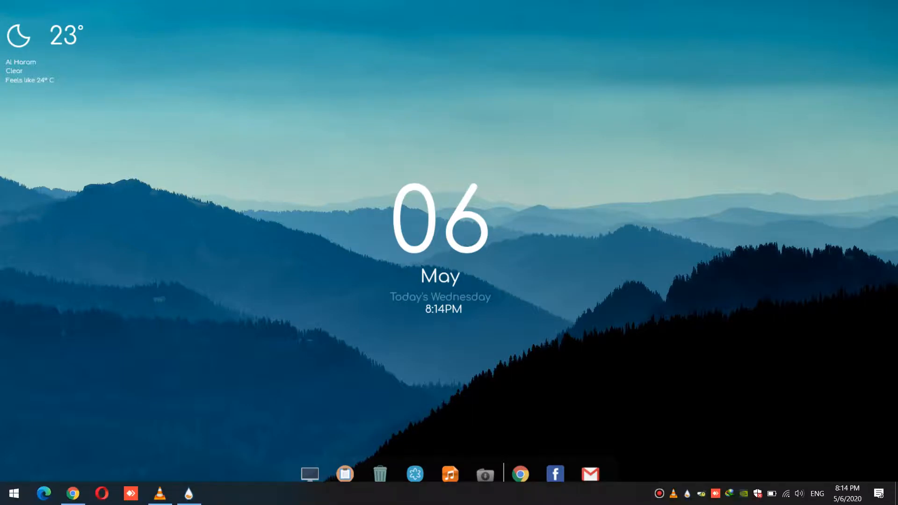
{"action": "mouse_move", "coordinate": [188, 493]}
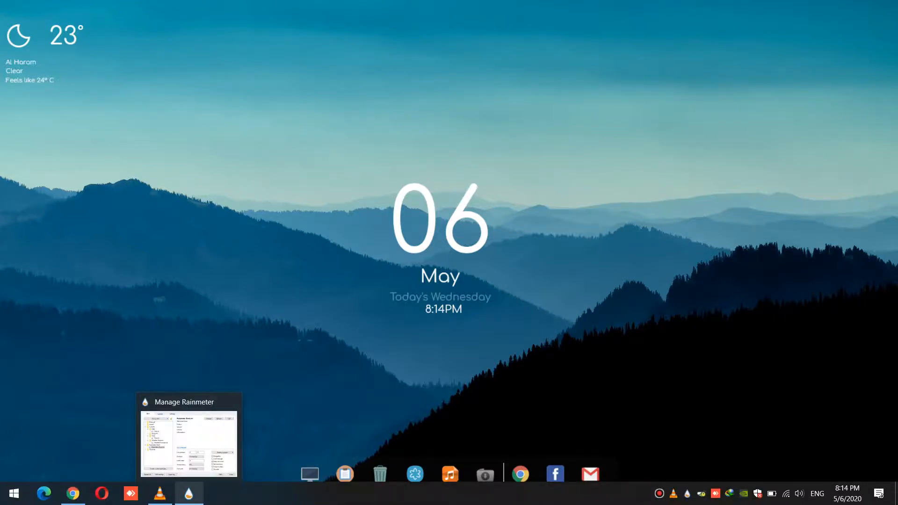
{"action": "left_click", "coordinate": [188, 494]}
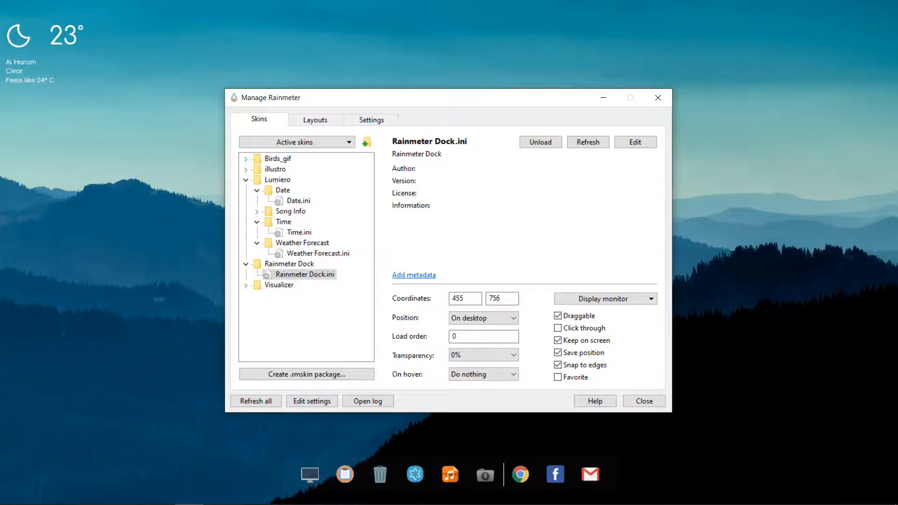
{"action": "left_click", "coordinate": [245, 159]}
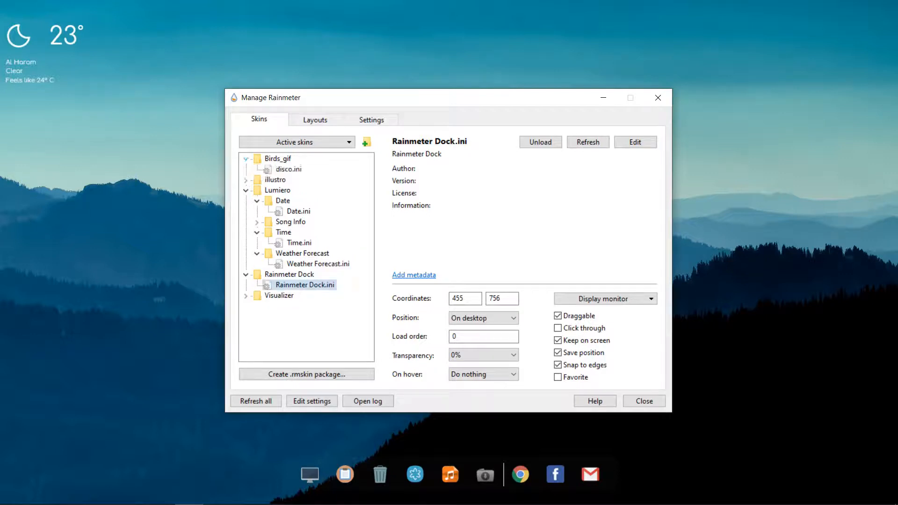
{"action": "left_click", "coordinate": [289, 170]}
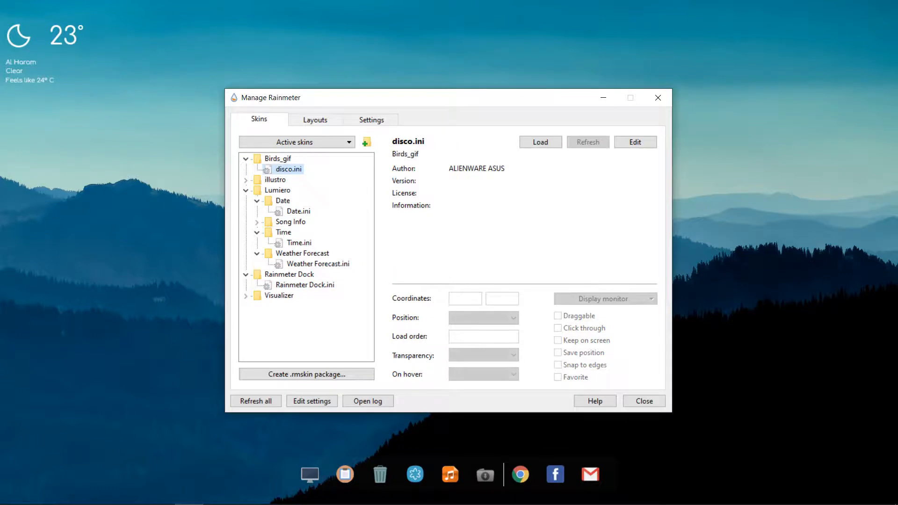
{"action": "left_click", "coordinate": [540, 142]}
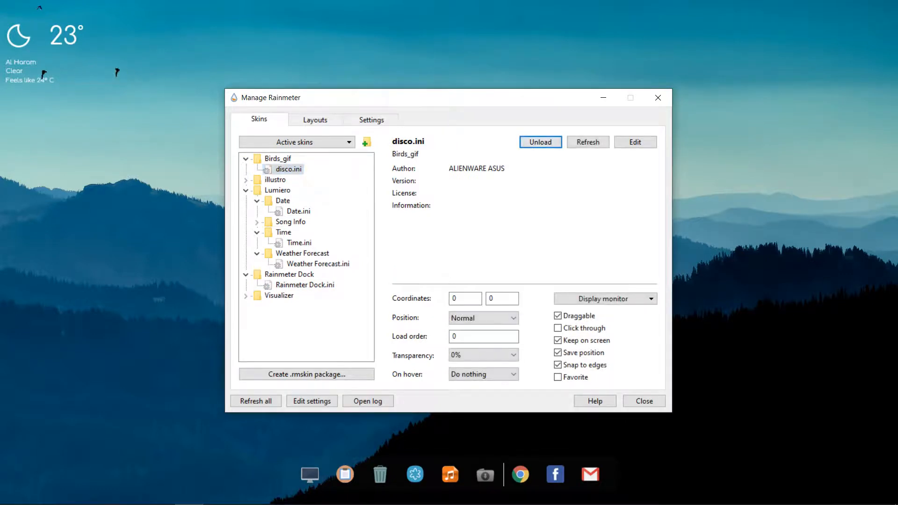
{"action": "left_click", "coordinate": [483, 318]}
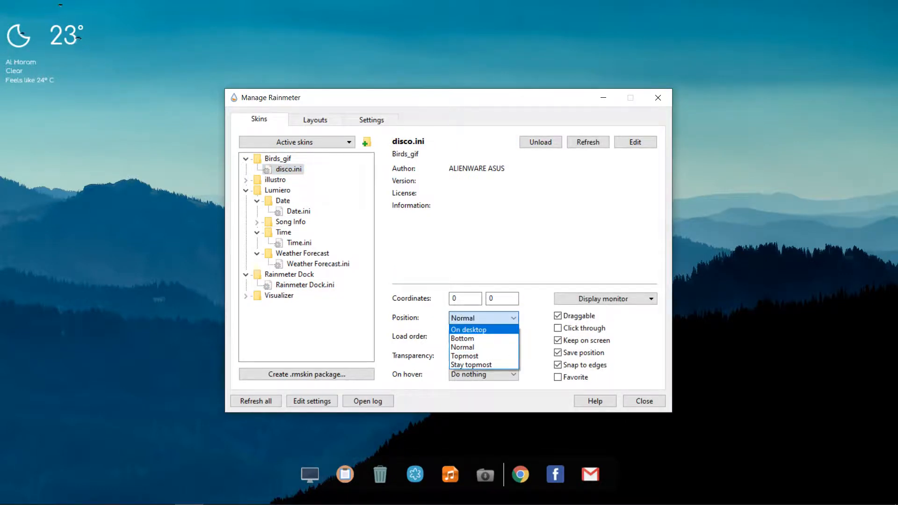
{"action": "left_click", "coordinate": [482, 329]}
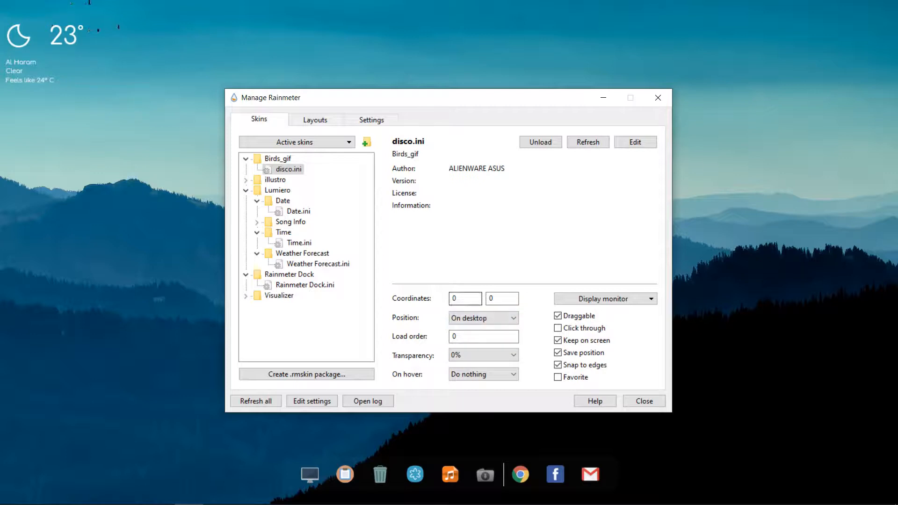
- Set the disco.ini birds skin's coordinates to 966 and 162, and move the date skin slightly higher above the time
{"action": "double_click", "coordinate": [454, 297]}
{"action": "left_click_drag", "start_coordinate": [499, 98], "coordinate": [414, 161]}
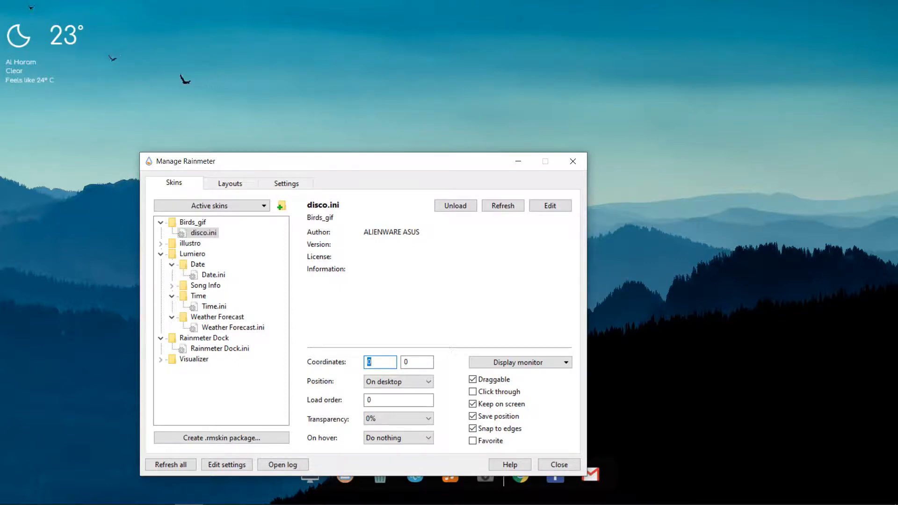
{"action": "type", "text": "966"}
{"action": "left_click", "coordinate": [518, 162]}
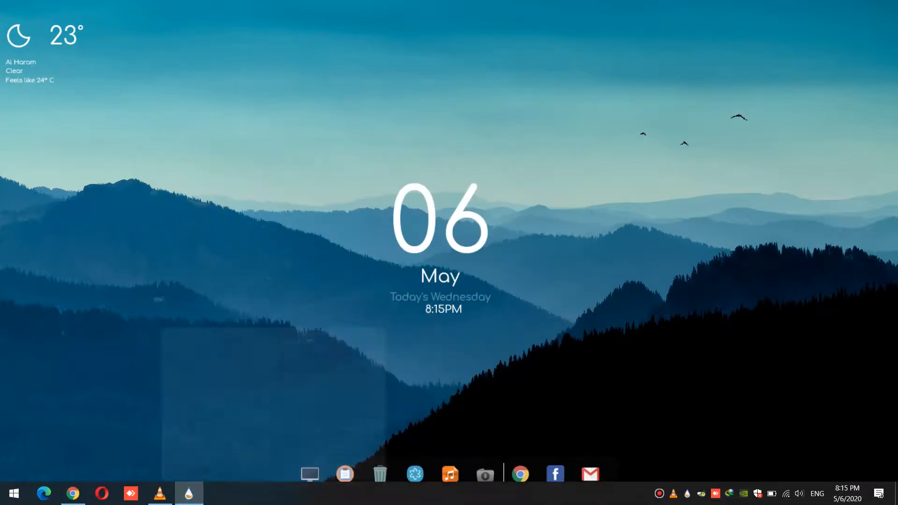
{"action": "left_click_drag", "start_coordinate": [472, 238], "coordinate": [452, 227]}
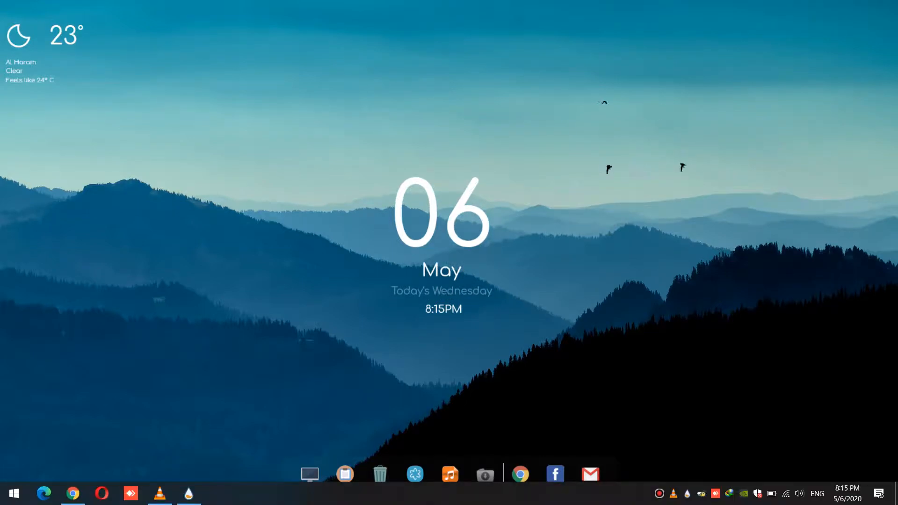
- Load the Visualizer.ini skin in Manage Rainmeter, set its position to On desktop, and minimize the window
{"action": "left_click", "coordinate": [188, 494]}
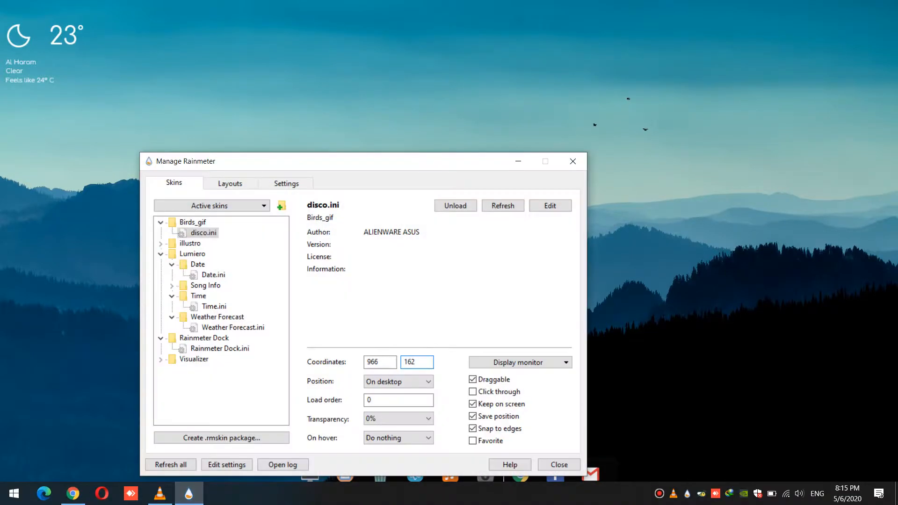
{"action": "left_click", "coordinate": [161, 360]}
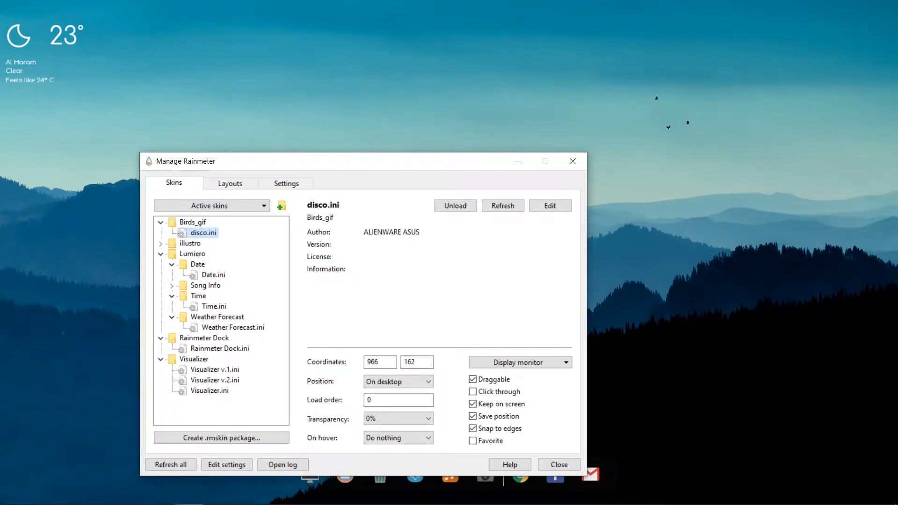
{"action": "left_click", "coordinate": [209, 391]}
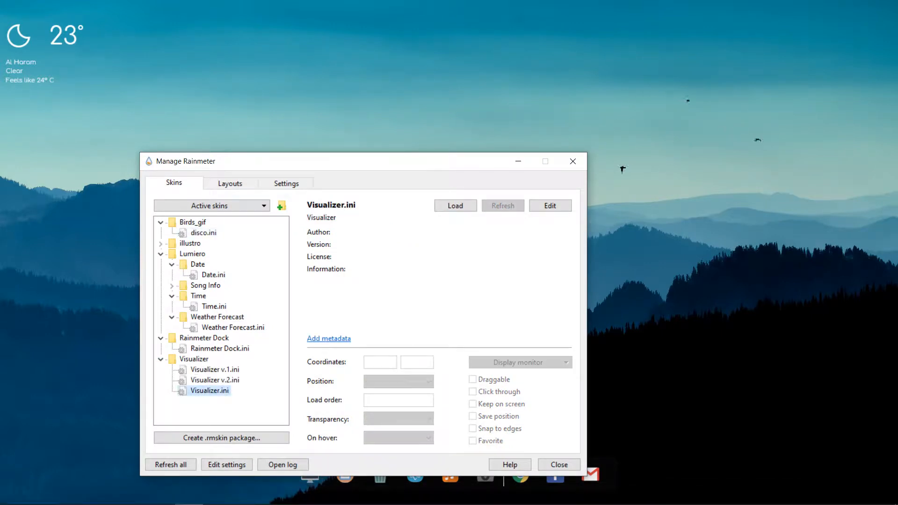
{"action": "left_click", "coordinate": [455, 206]}
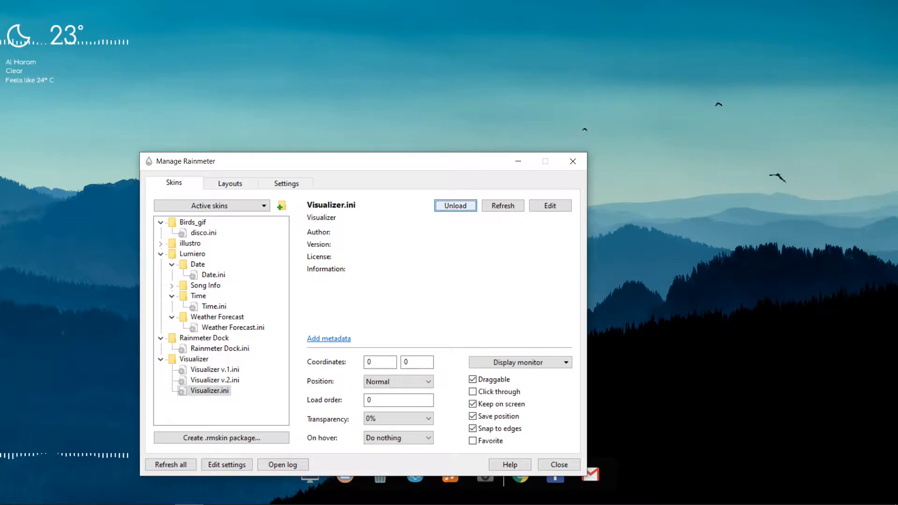
{"action": "left_click", "coordinate": [399, 382]}
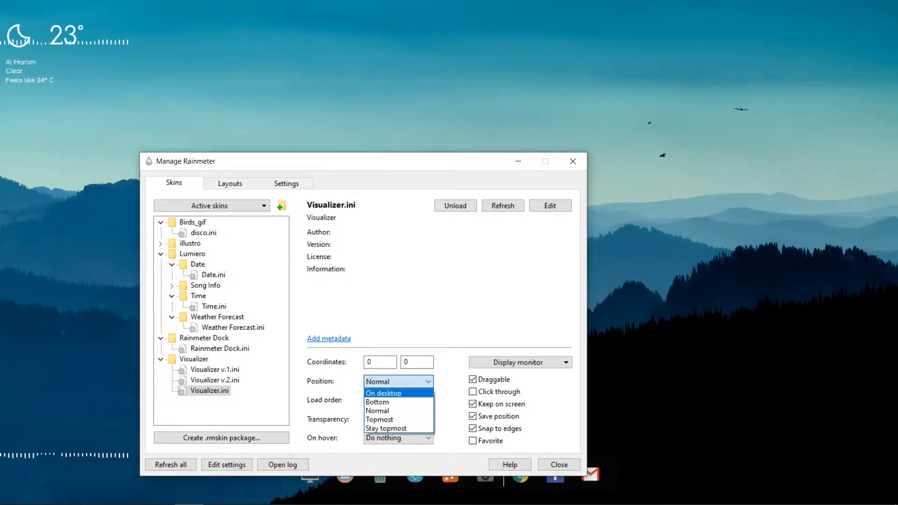
{"action": "left_click", "coordinate": [384, 392]}
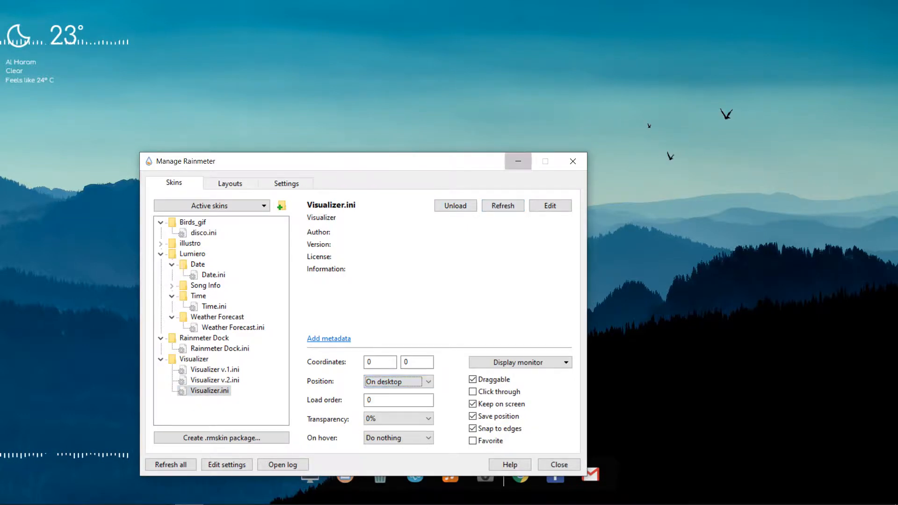
{"action": "left_click", "coordinate": [518, 161]}
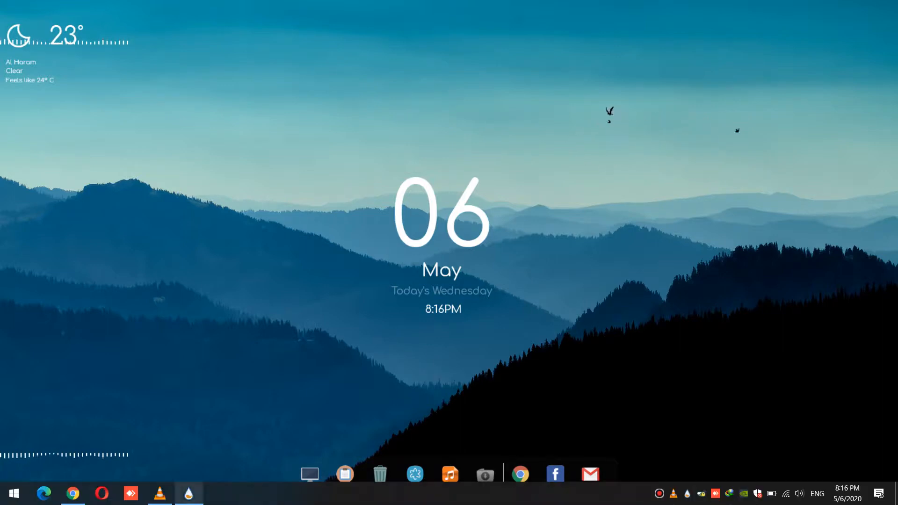
- Set the Visualizer.ini skin's X coordinate to 125 in Manage Rainmeter and minimize the window
{"action": "left_click", "coordinate": [189, 493]}
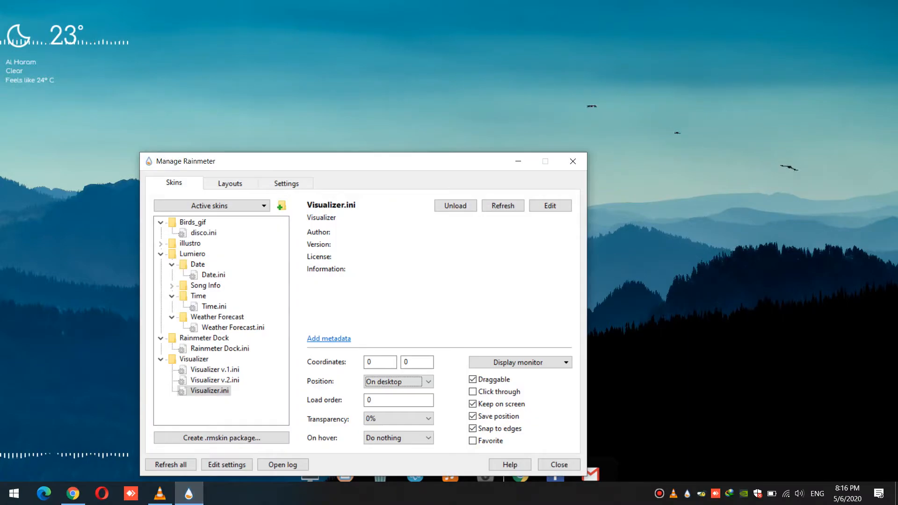
{"action": "left_click", "coordinate": [377, 363]}
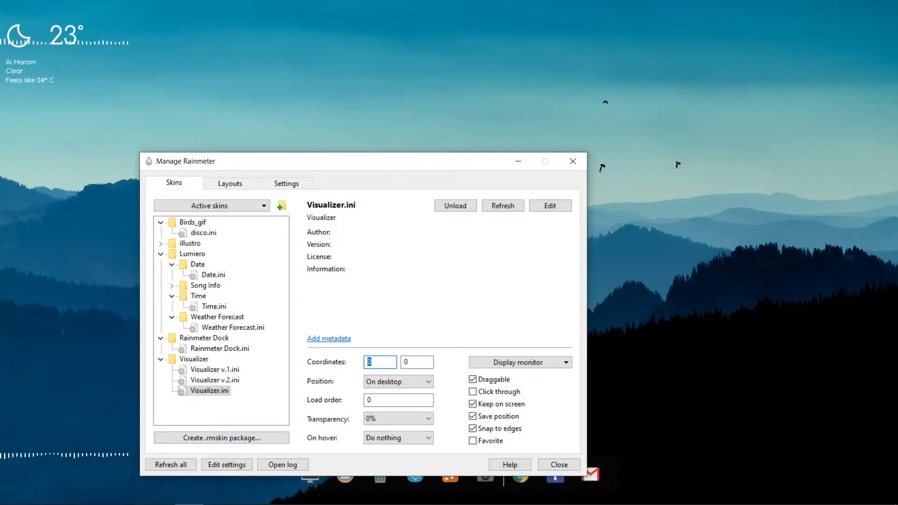
{"action": "type", "text": "125"}
{"action": "left_click_drag", "start_coordinate": [352, 168], "coordinate": [345, 68]}
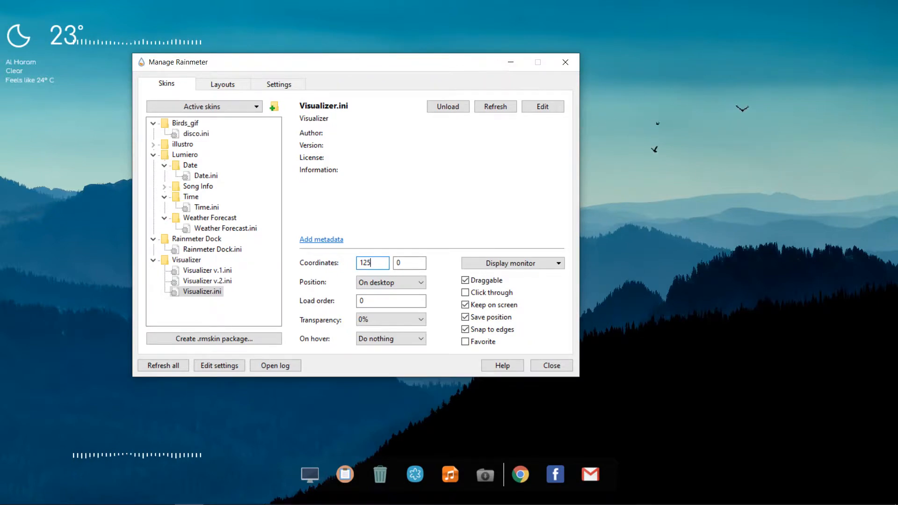
{"action": "left_click", "coordinate": [511, 62]}
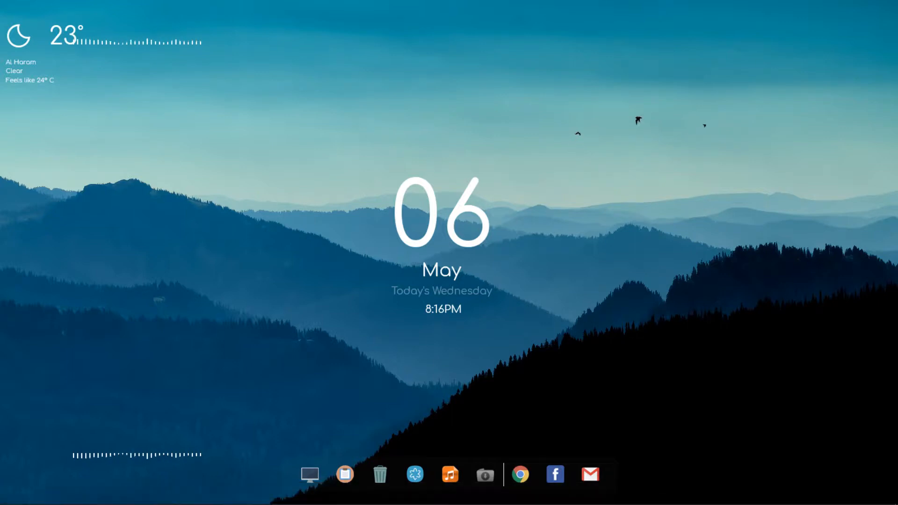
{"action": "right_click", "coordinate": [196, 302]}
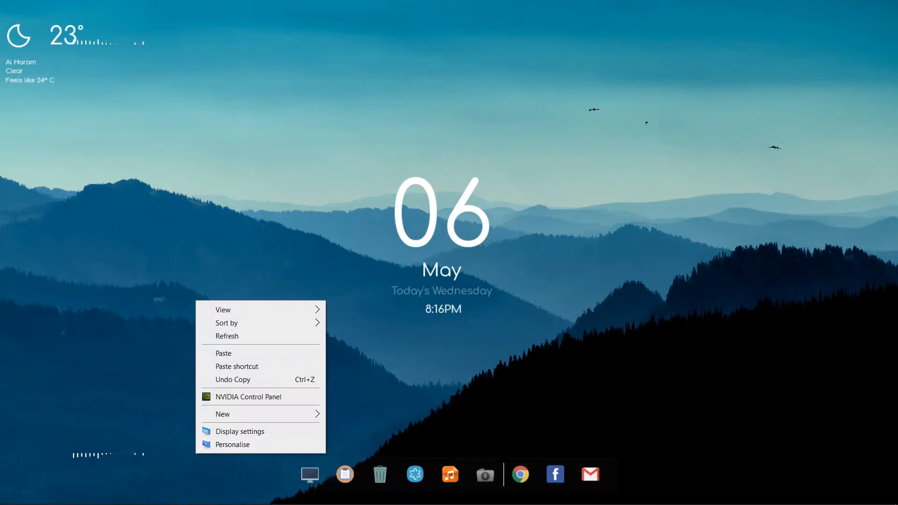
{"action": "key", "text": "Escape"}
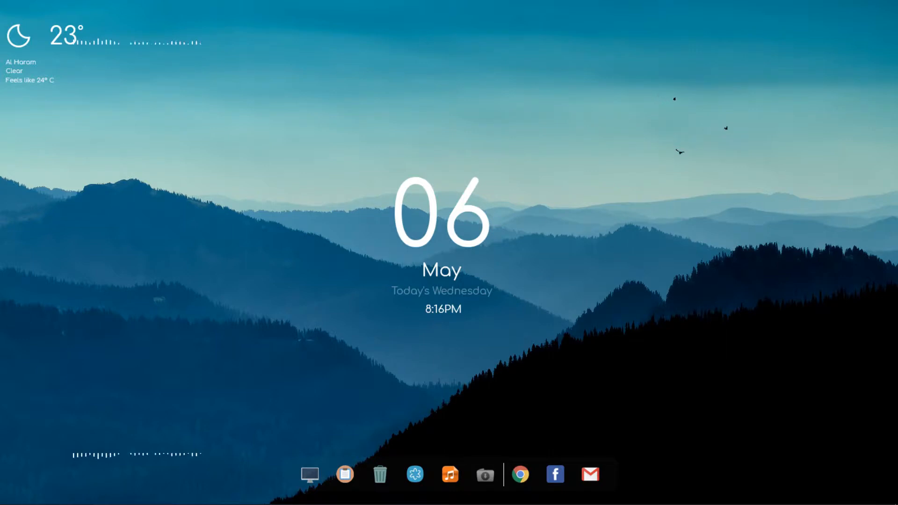
{"action": "right_click", "coordinate": [99, 303]}
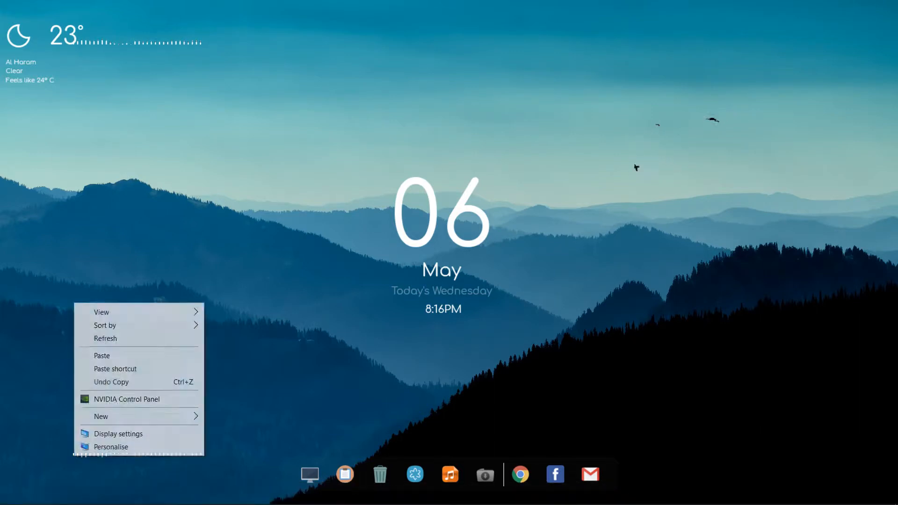
{"action": "key", "text": "Escape"}
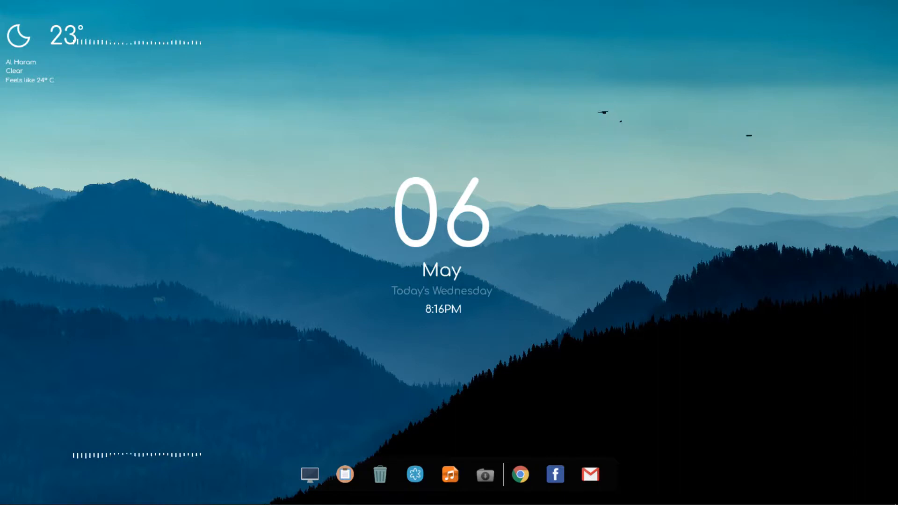
- Turn off Keep on screen and Snap to edges for the Visualizer skin
{"action": "right_click", "coordinate": [74, 455]}
{"action": "mouse_move", "coordinate": [119, 430]}
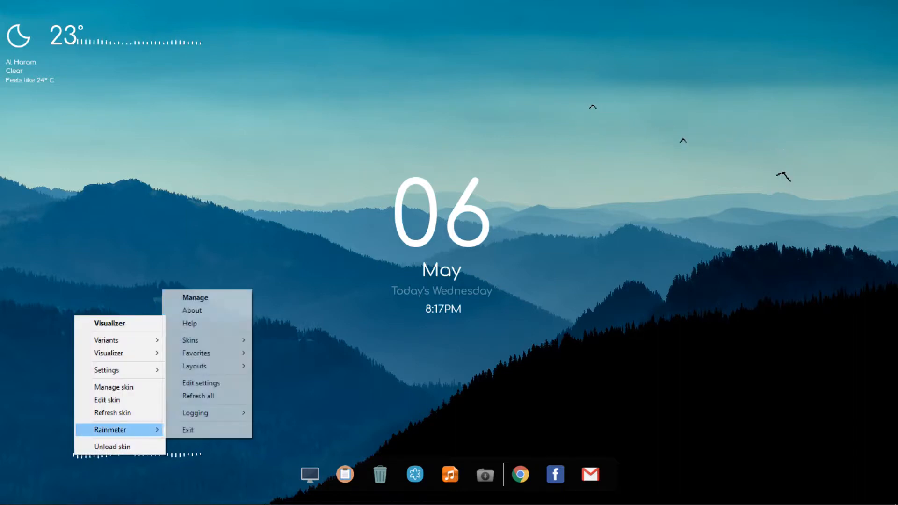
{"action": "mouse_move", "coordinate": [119, 370]}
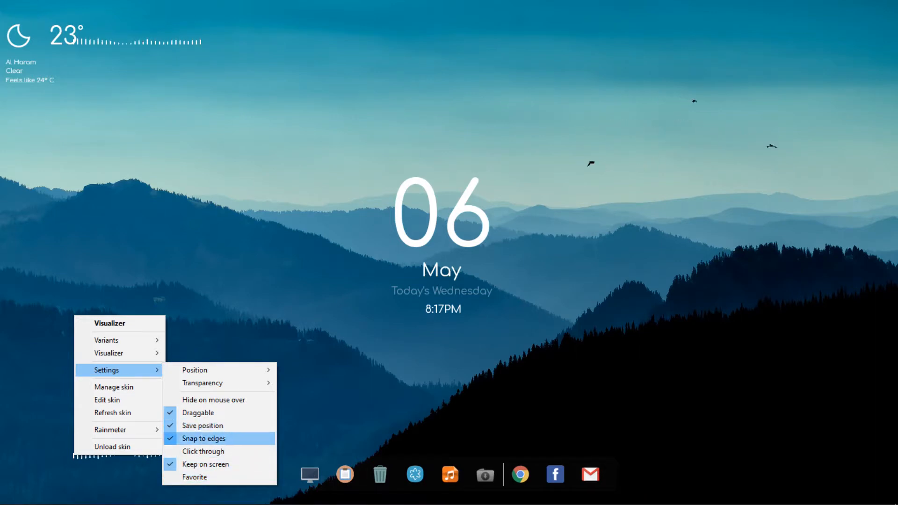
{"action": "left_click", "coordinate": [205, 464]}
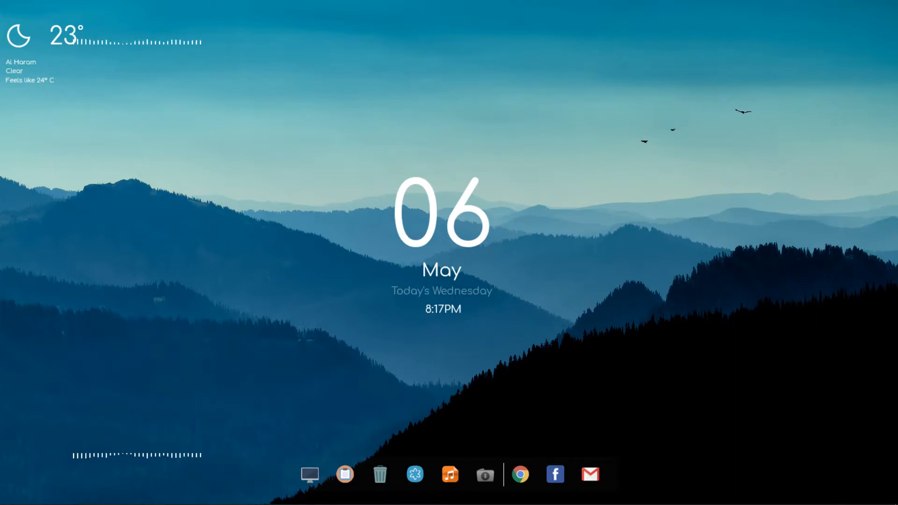
{"action": "right_click", "coordinate": [200, 454]}
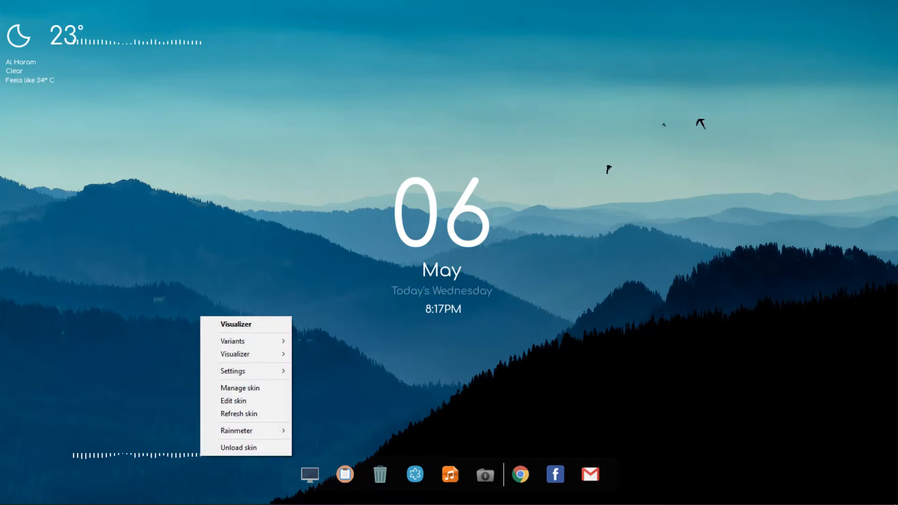
{"action": "mouse_move", "coordinate": [238, 371]}
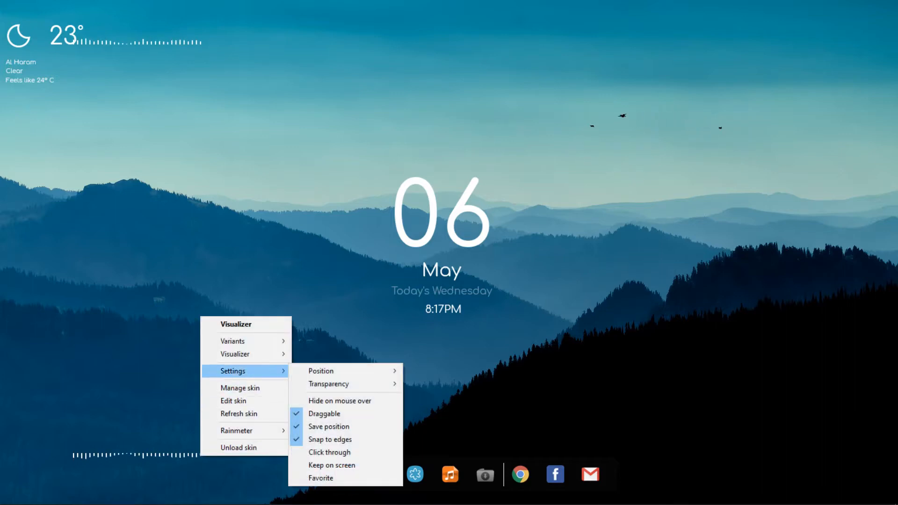
{"action": "left_click", "coordinate": [330, 439]}
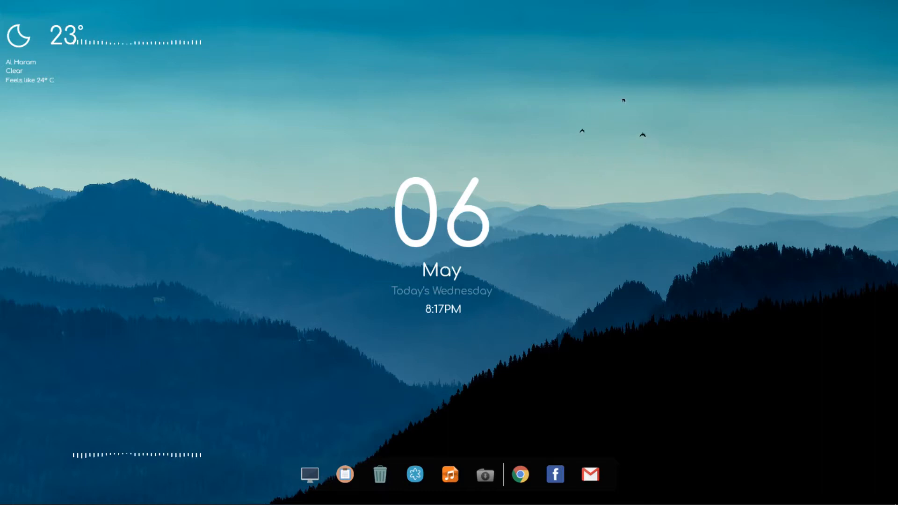
- Move the Visualizer skin to the horizontal center of the desktop, in line with the date, and refresh the desktop
{"action": "left_click_drag", "start_coordinate": [237, 443], "coordinate": [501, 458]}
{"action": "right_click", "coordinate": [664, 333]}
{"action": "left_click", "coordinate": [683, 367]}
- Lock the Lumiero Date and Time skins in place by disabling their Draggable setting
{"action": "right_click", "coordinate": [484, 230]}
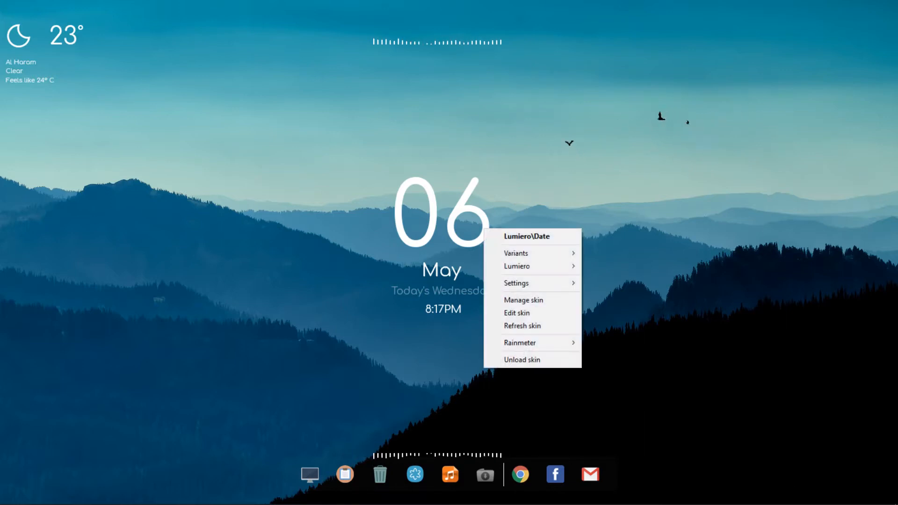
{"action": "mouse_move", "coordinate": [519, 283]}
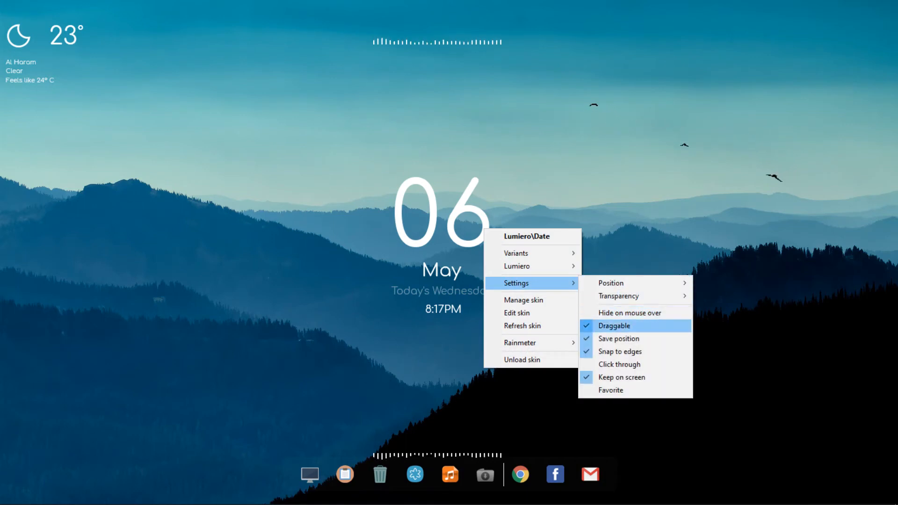
{"action": "left_click", "coordinate": [617, 326]}
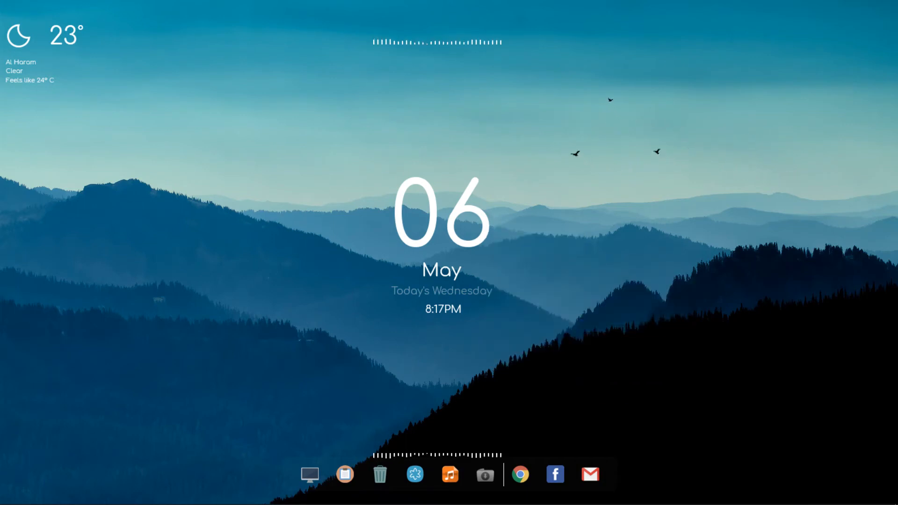
{"action": "right_click", "coordinate": [452, 309]}
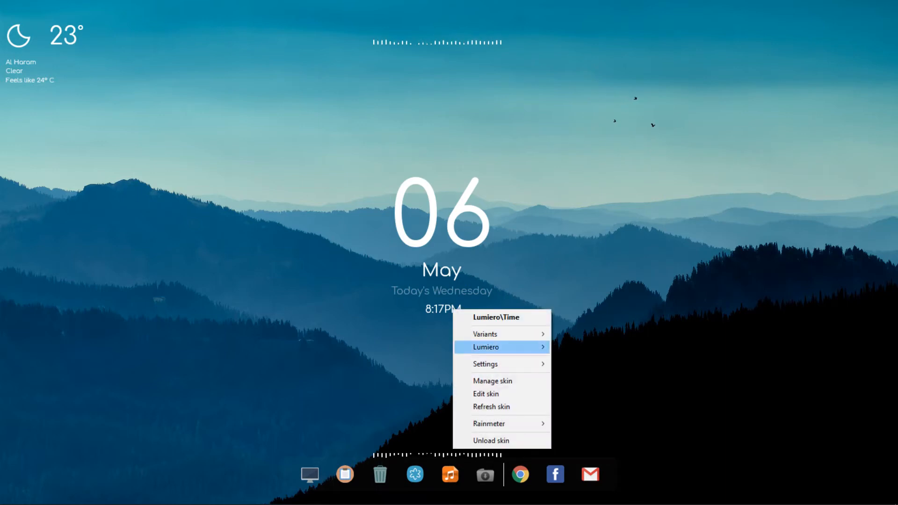
{"action": "mouse_move", "coordinate": [501, 364]}
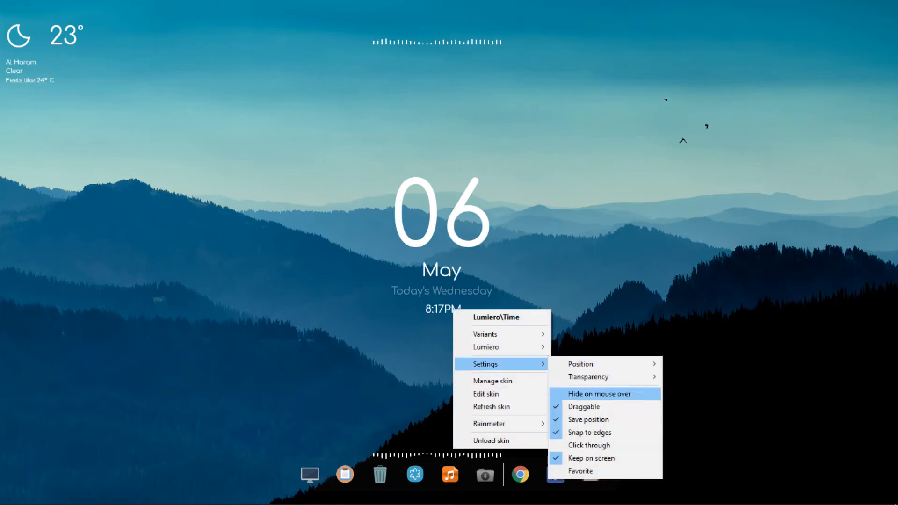
{"action": "left_click", "coordinate": [583, 406]}
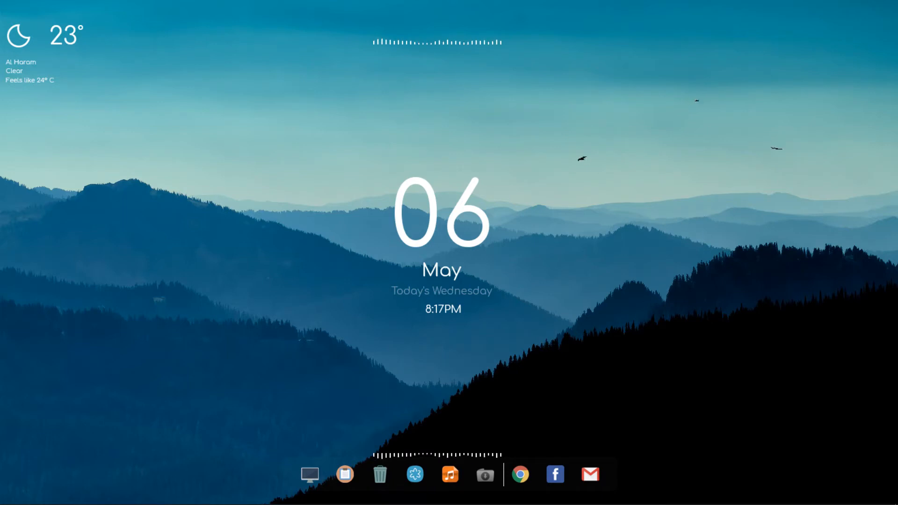
- Disable the Draggable setting for the Rainmeter Dock and Lumiero Weather Forecast skins, and check the weather skin's settings
{"action": "right_click", "coordinate": [533, 463]}
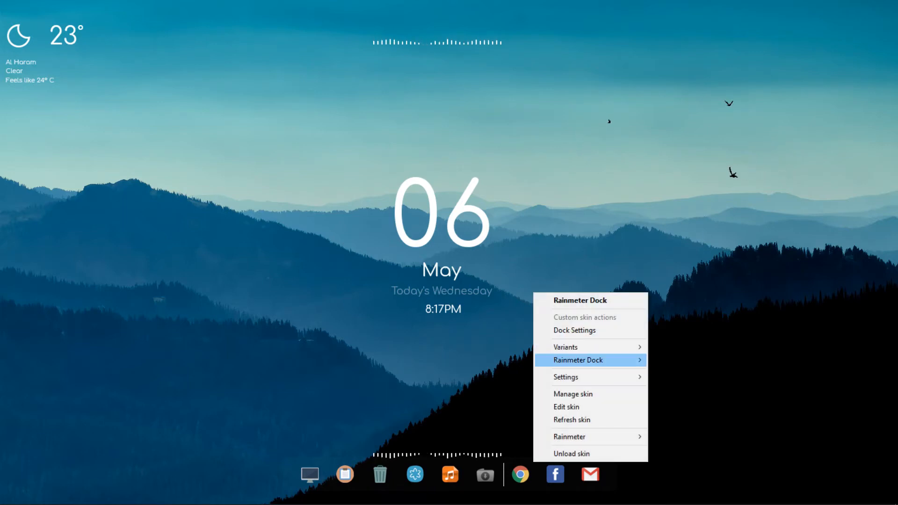
{"action": "mouse_move", "coordinate": [589, 377]}
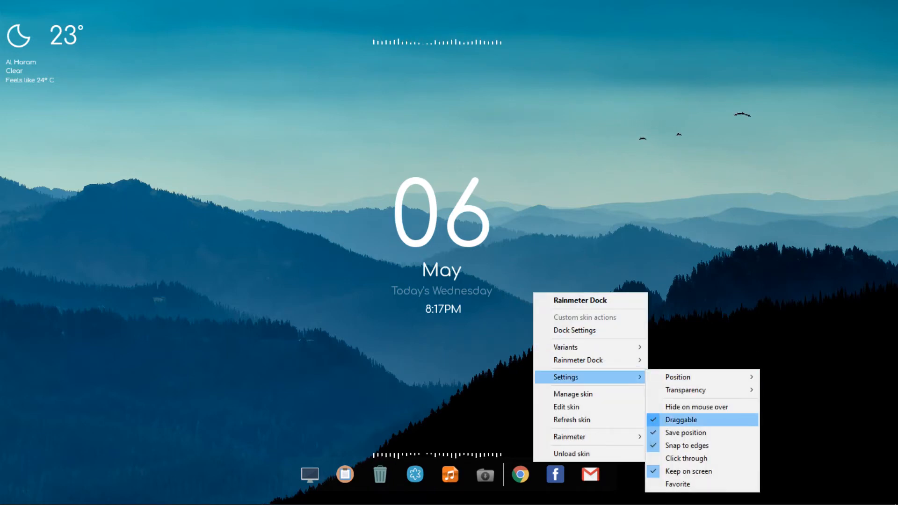
{"action": "left_click", "coordinate": [681, 420]}
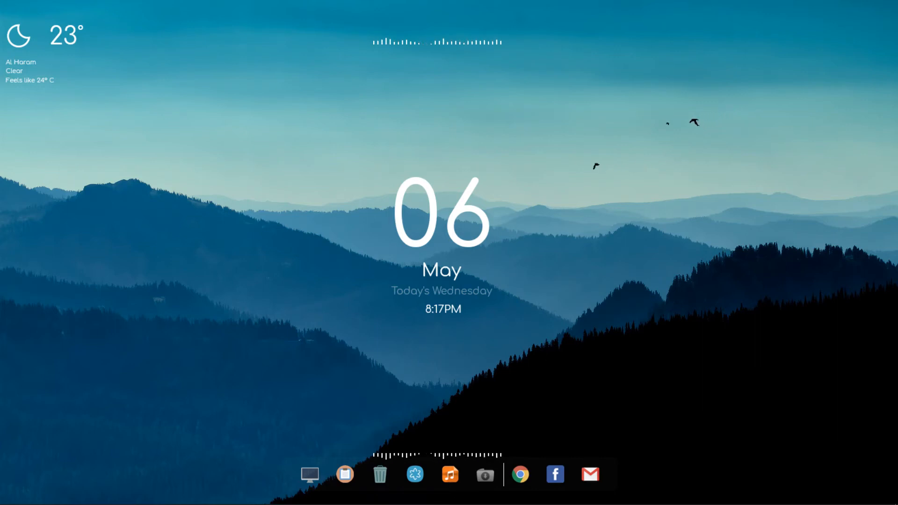
{"action": "right_click", "coordinate": [70, 43]}
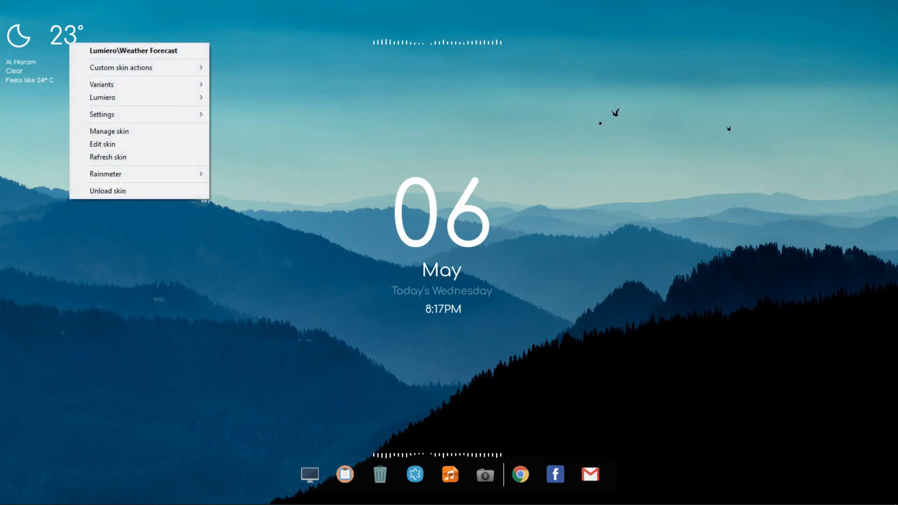
{"action": "mouse_move", "coordinate": [136, 115]}
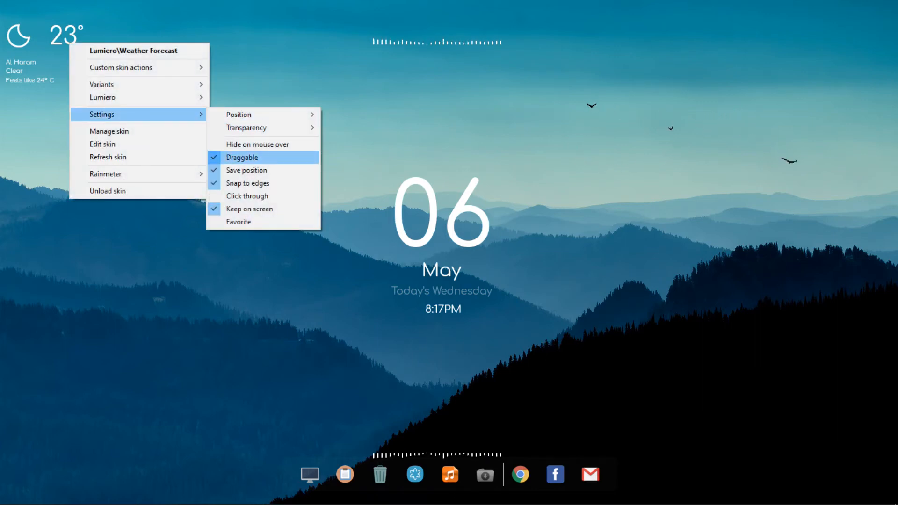
{"action": "left_click", "coordinate": [241, 157]}
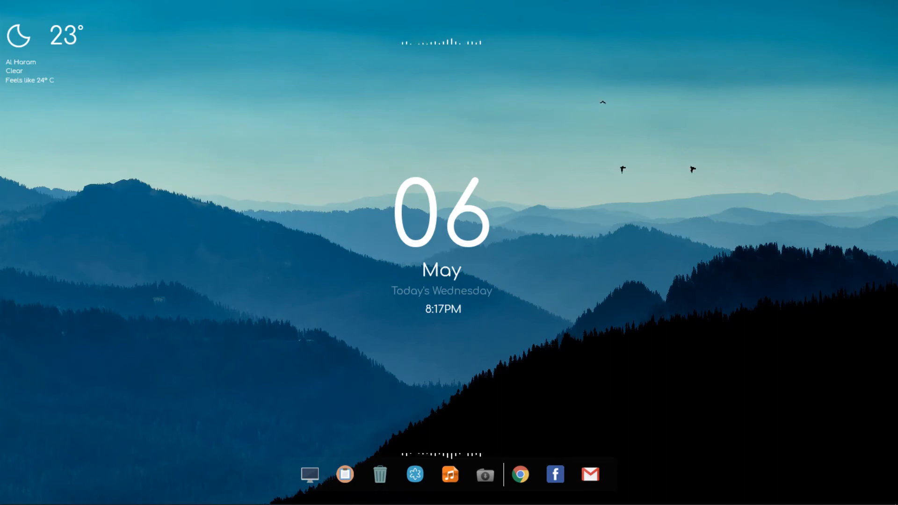
{"action": "right_click", "coordinate": [43, 82]}
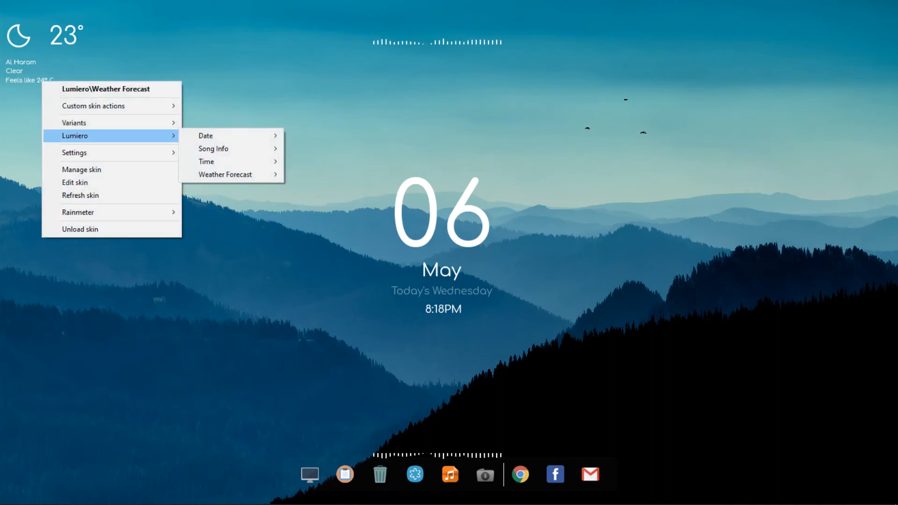
{"action": "mouse_move", "coordinate": [116, 153]}
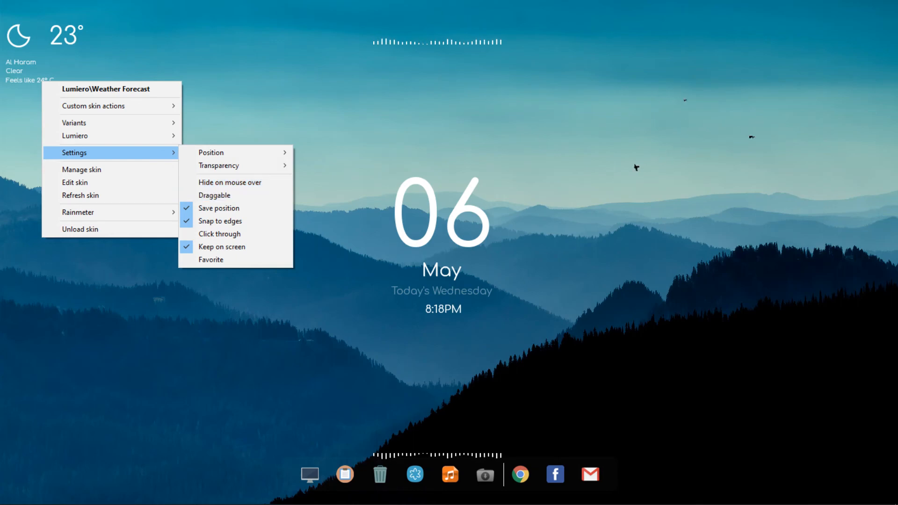
{"action": "key", "text": "Escape"}
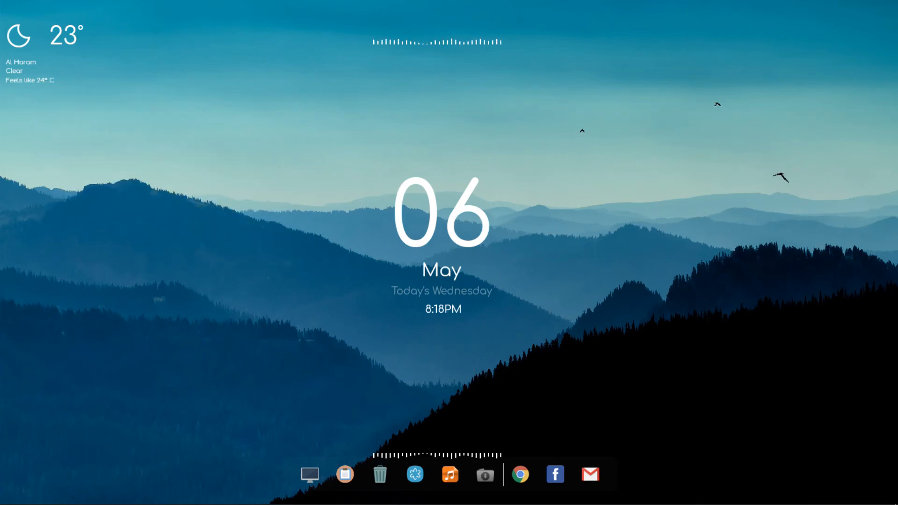